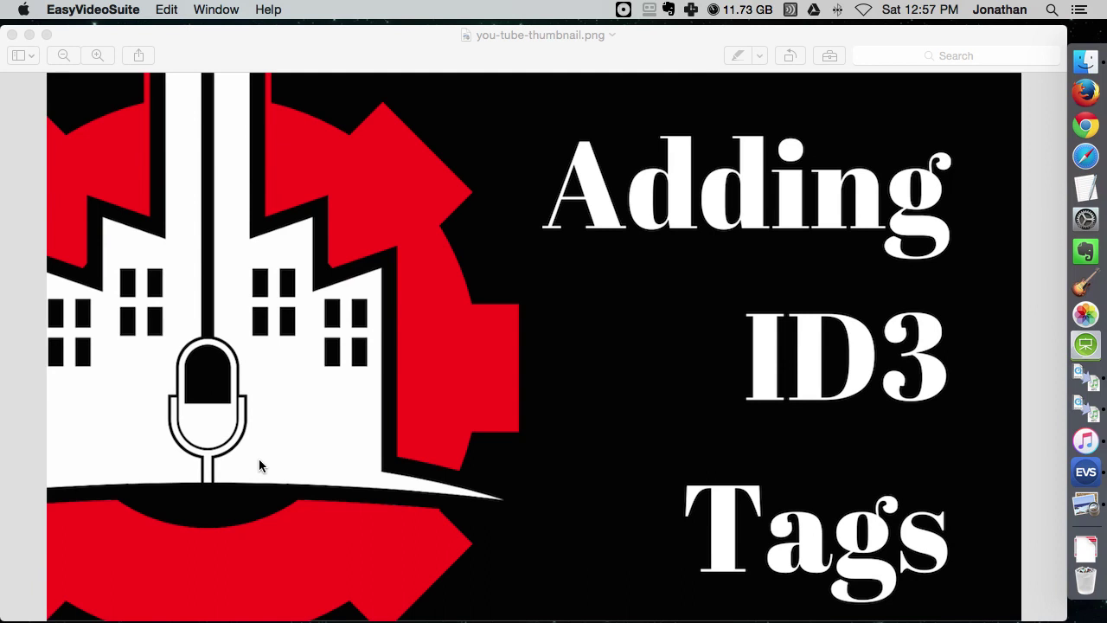
# Switch to the tpr-pfi folder in Finder and examine the preview of the first MP3, tpf-pfi-1
pyautogui.hotkey('ctrl', 'Up')
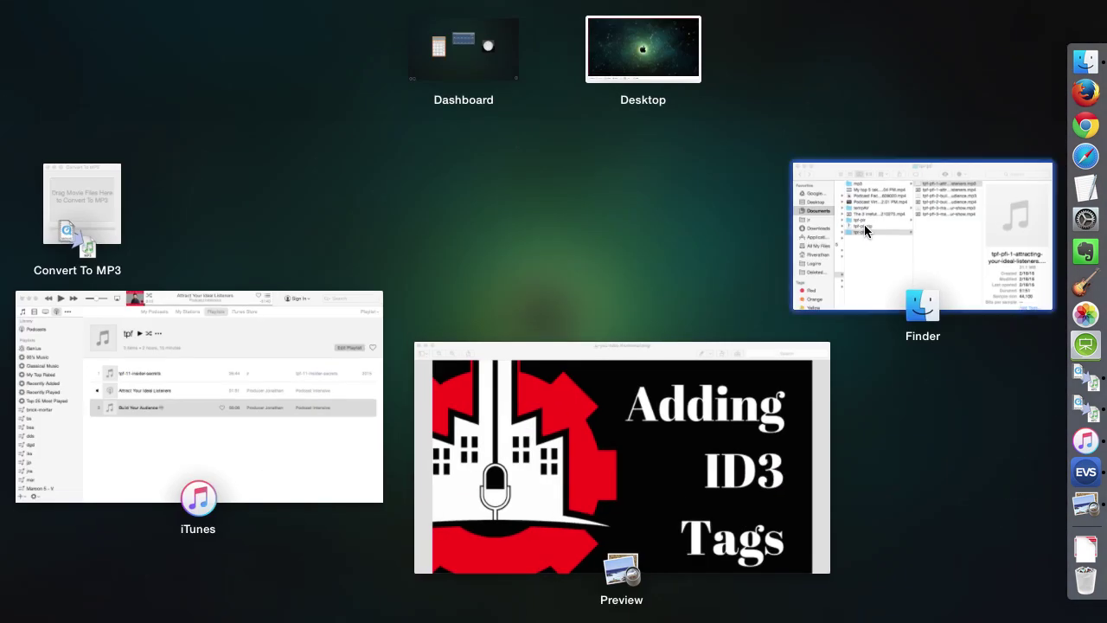
pyautogui.click(862, 232)
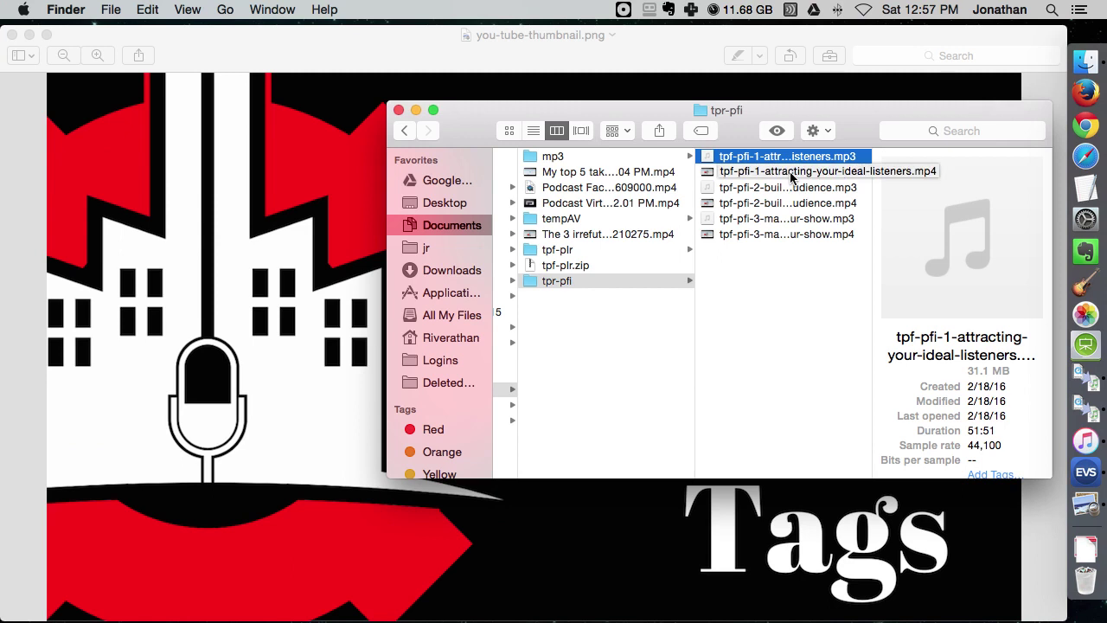
pyautogui.moveTo(995, 246)
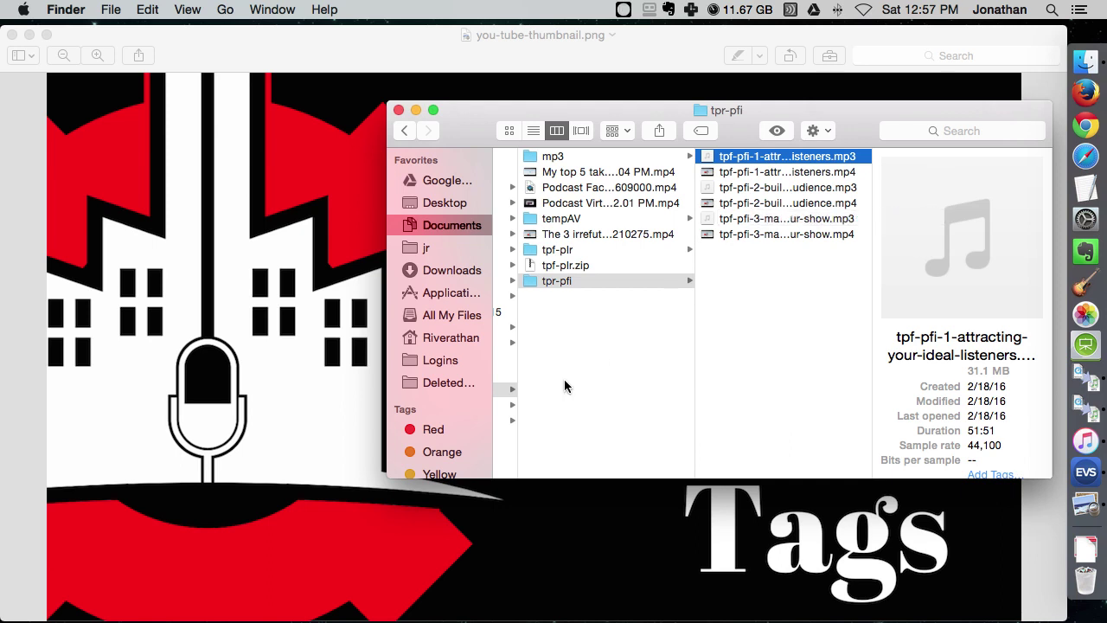
pyautogui.hotkey('ctrl', 'Up')
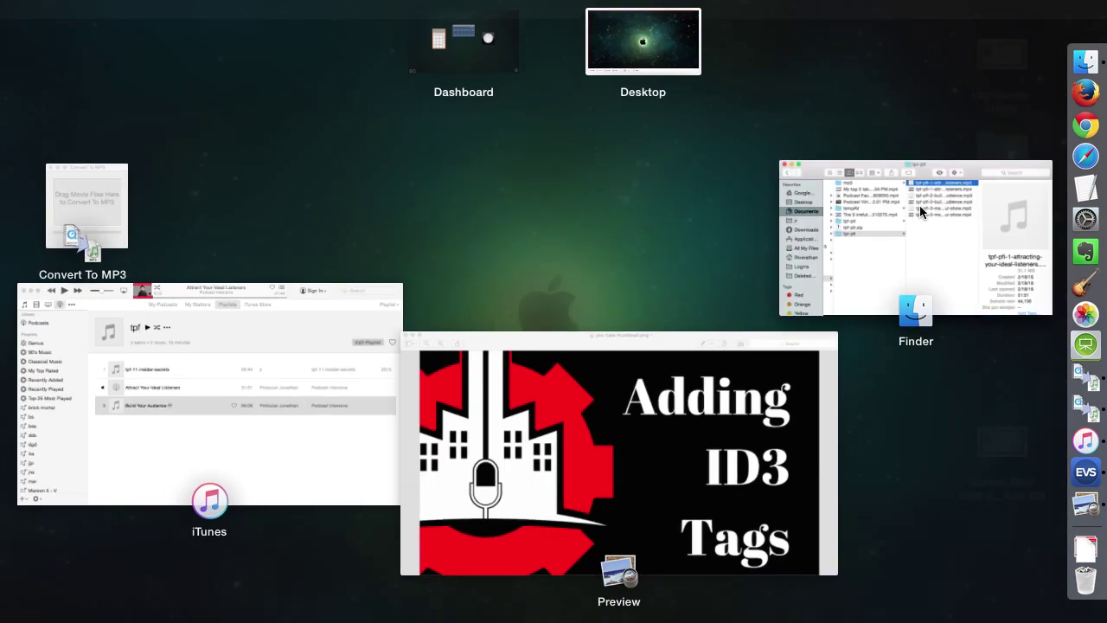
pyautogui.click(920, 205)
# Switch to iTunes and reveal the "Attract Your Ideal Listeners" track's file in Finder to examine its cover art and details
pyautogui.hotkey('ctrl', 'Up')
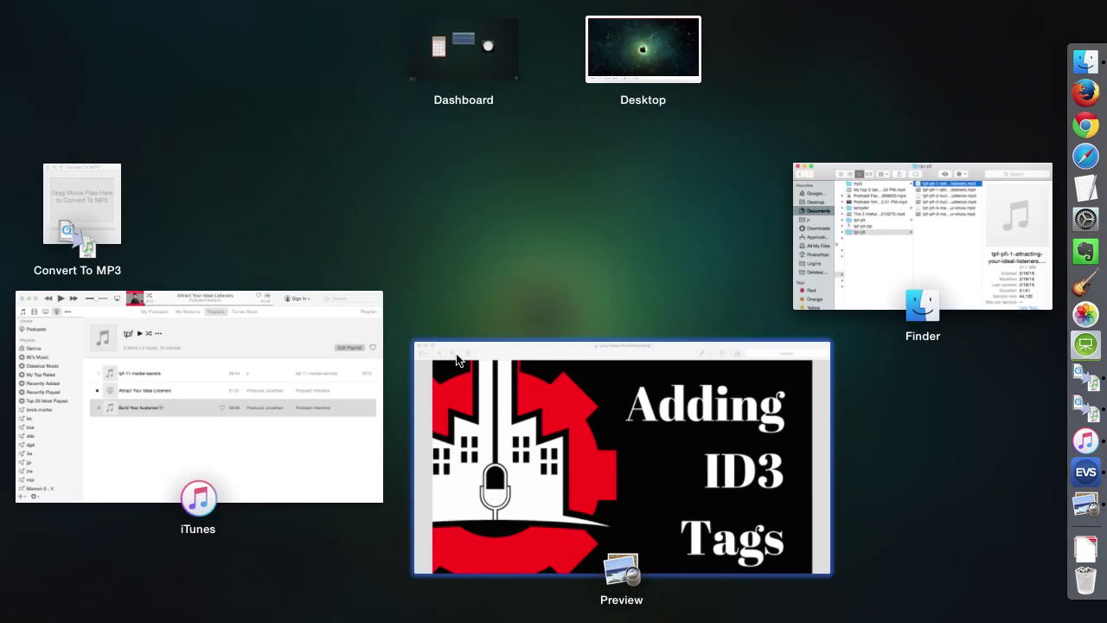
pyautogui.click(233, 433)
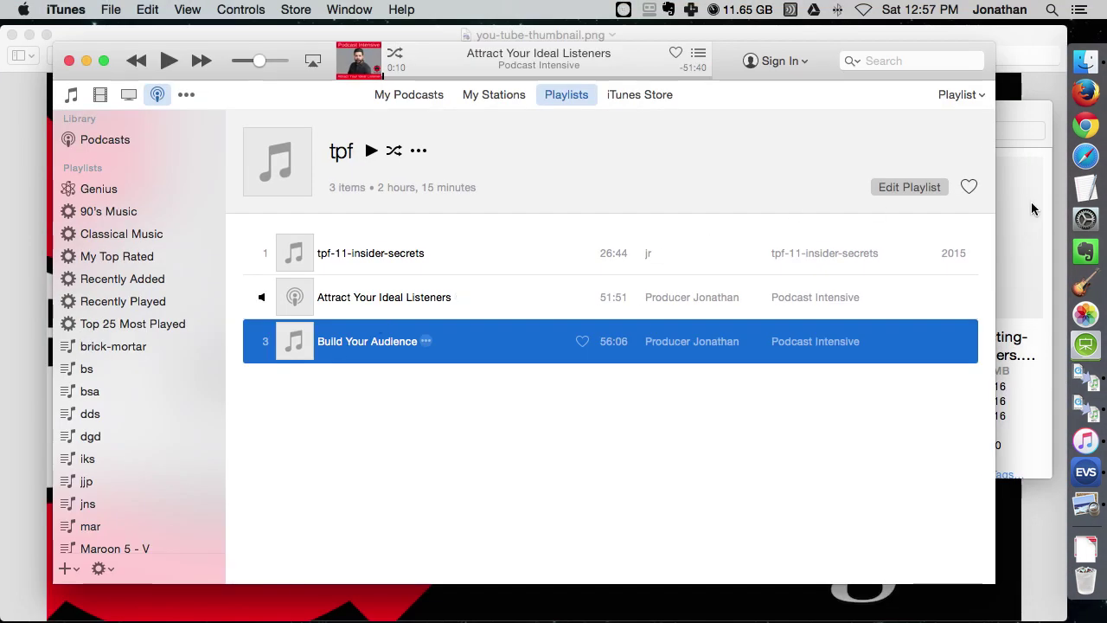
pyautogui.press('super+Tab')
pyautogui.click(333, 302)
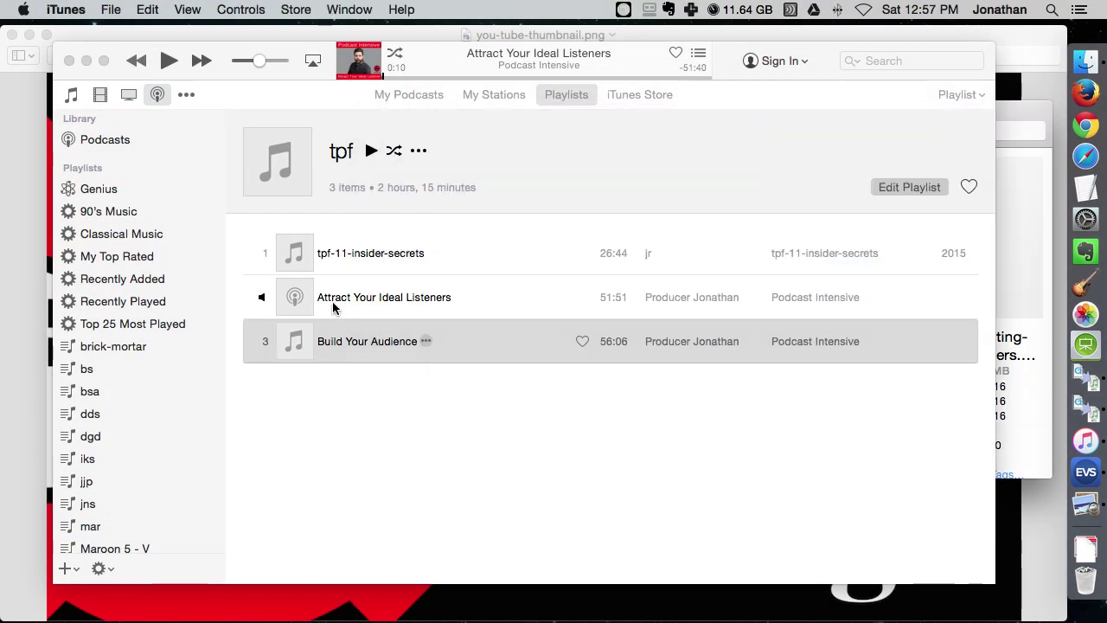
pyautogui.click(333, 302)
pyautogui.rightClick(333, 303)
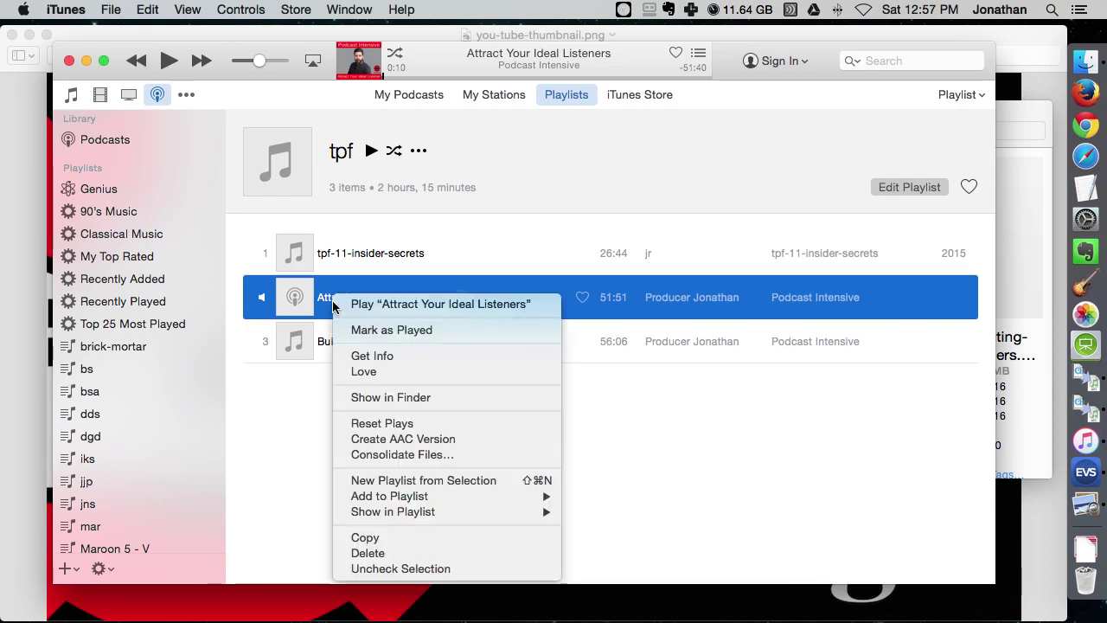
pyautogui.click(361, 396)
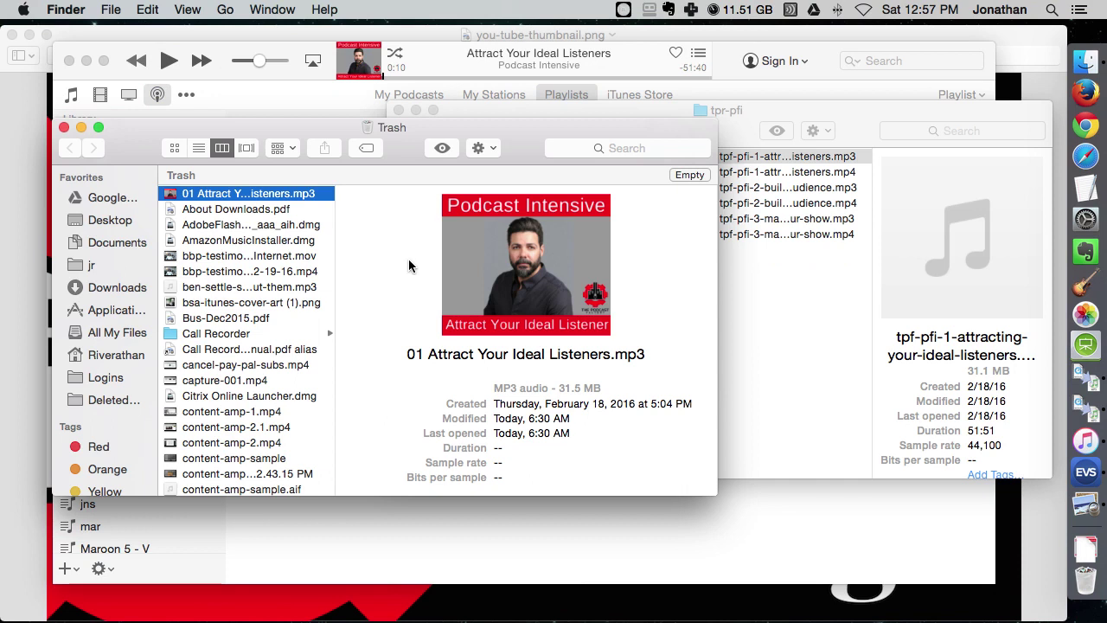
pyautogui.moveTo(484, 295)
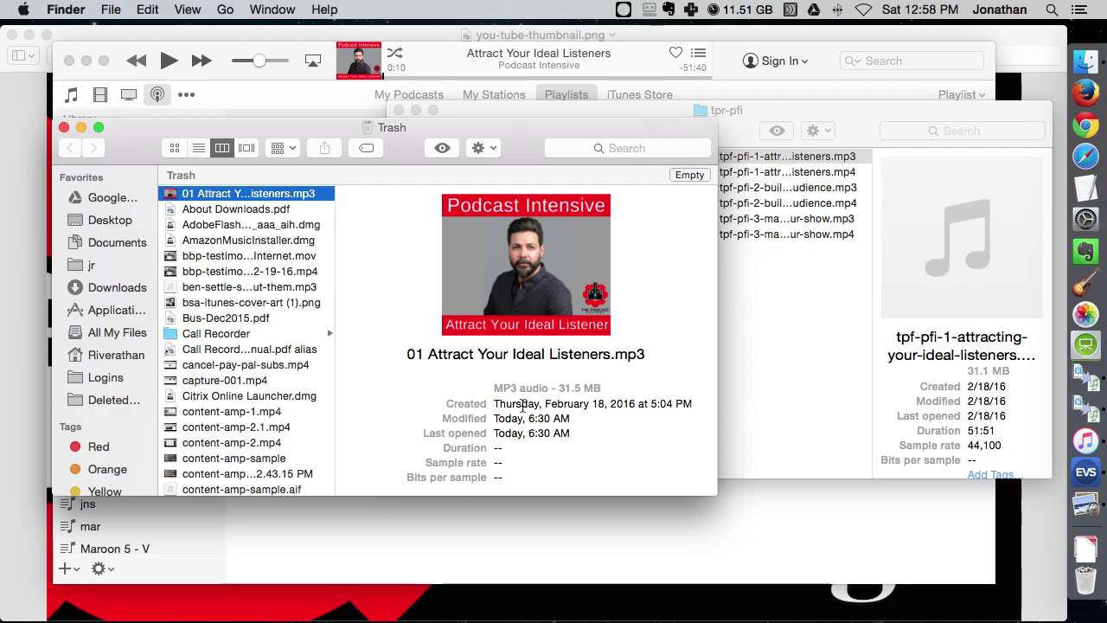
# Add tpf-pfi-3-making-dough-with-your-show.mp3 from the tpr-pfi folder to the tpf playlist in iTunes
pyautogui.hotkey('ctrl', 'Up')
pyautogui.click(456, 442)
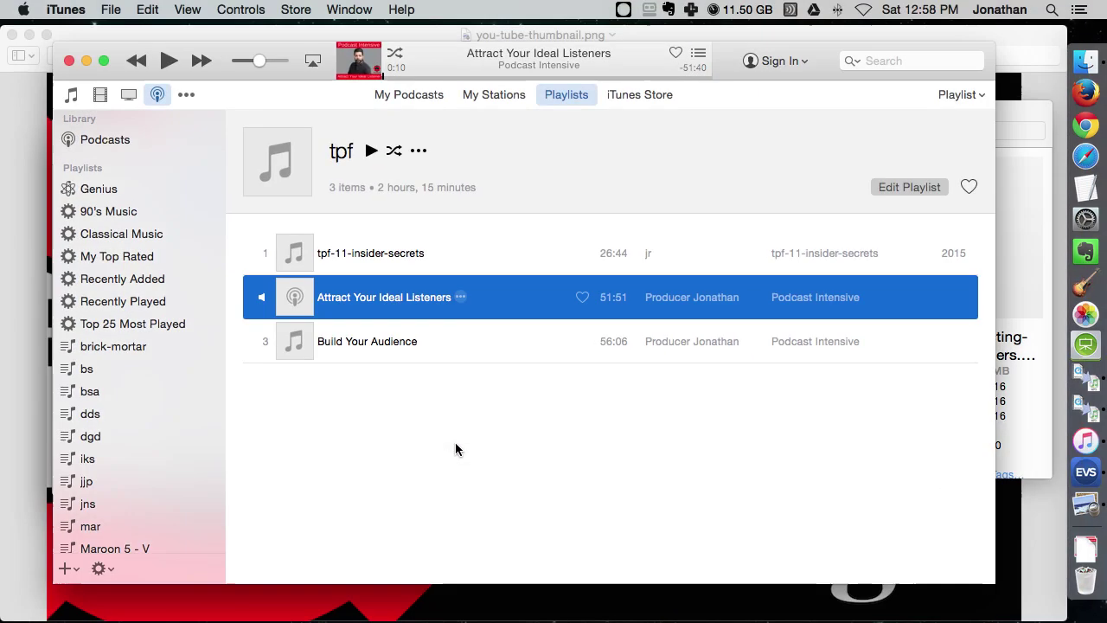
pyautogui.click(1014, 193)
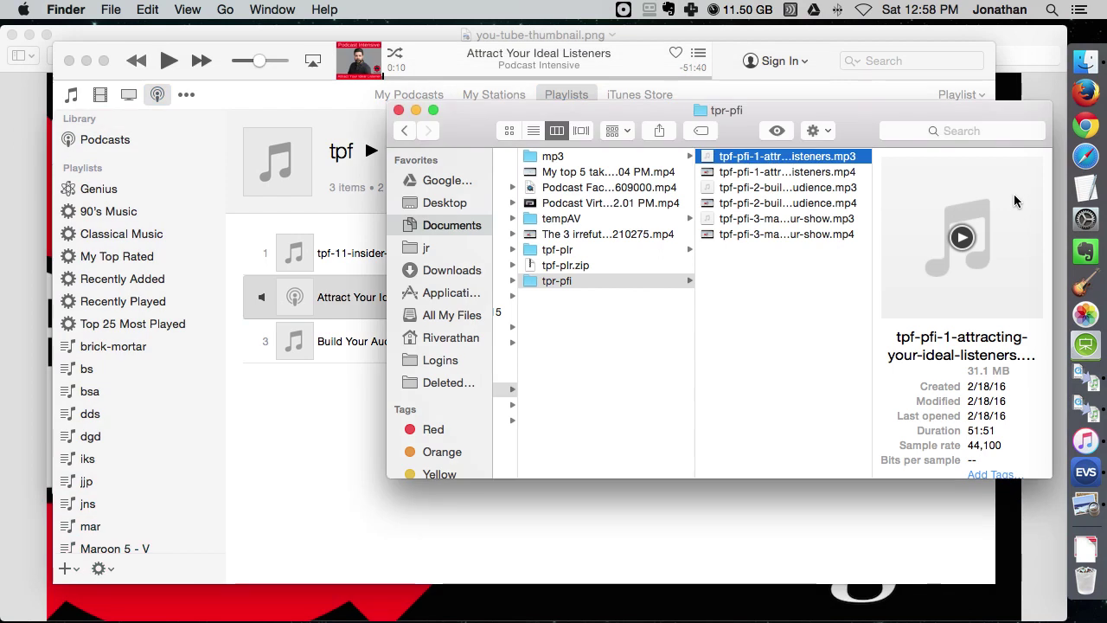
pyautogui.click(748, 219)
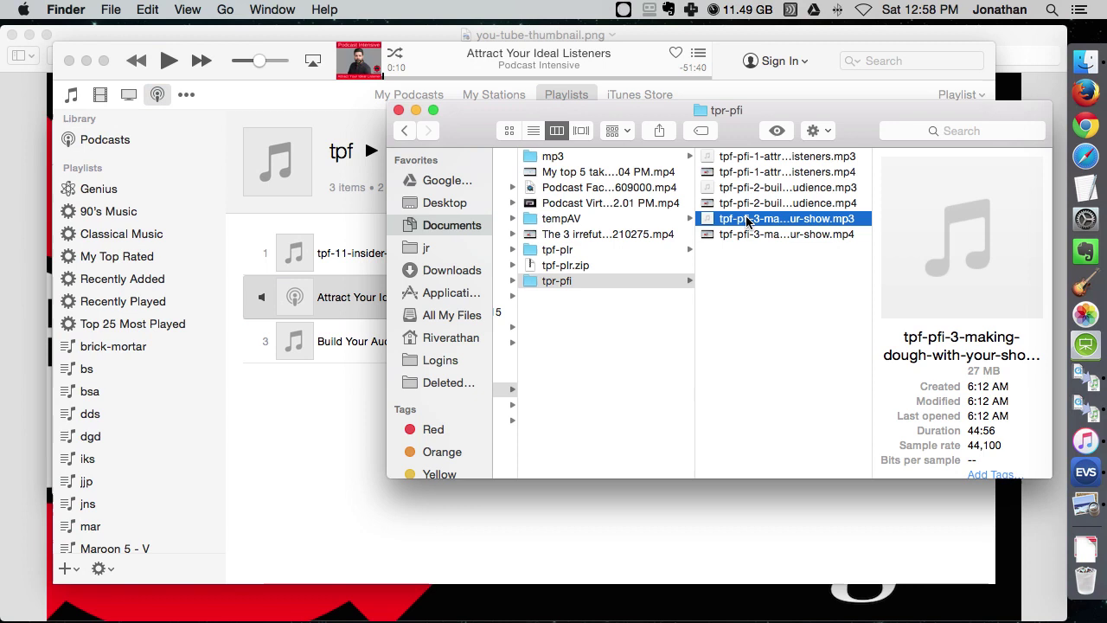
pyautogui.click(749, 219)
pyautogui.press('Return')
pyautogui.moveTo(749, 219); pyautogui.dragTo(303, 450)
pyautogui.click(302, 450)
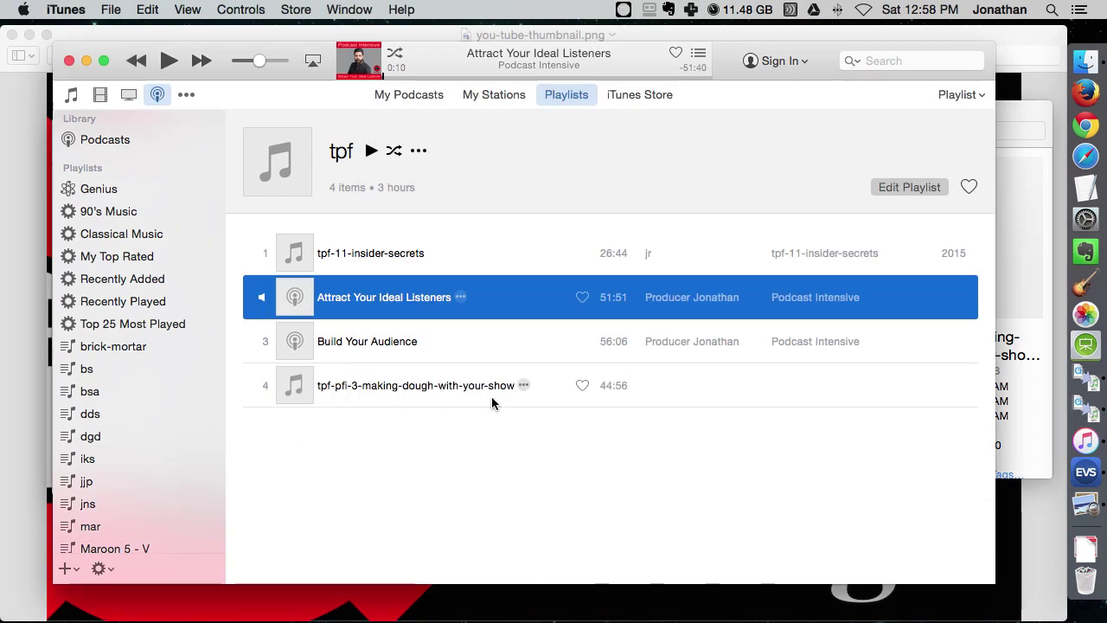
# Open the info of the tpf-pfi-3-making-dough-with-your-show track and set its song name to "Making Dough with Your Show"
pyautogui.click(400, 391)
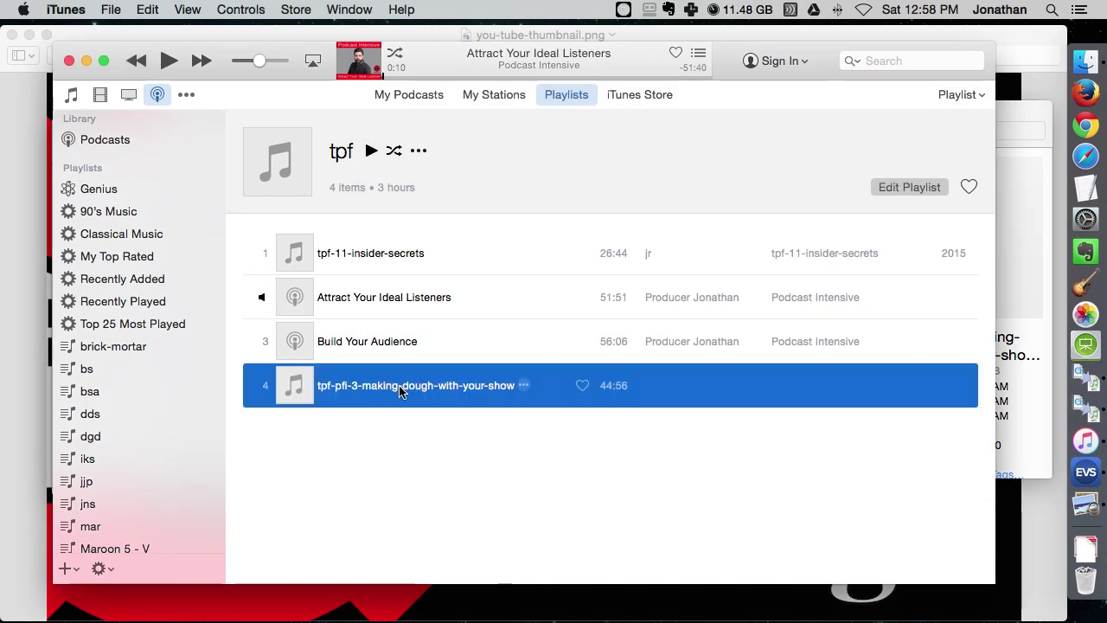
pyautogui.rightClick(401, 390)
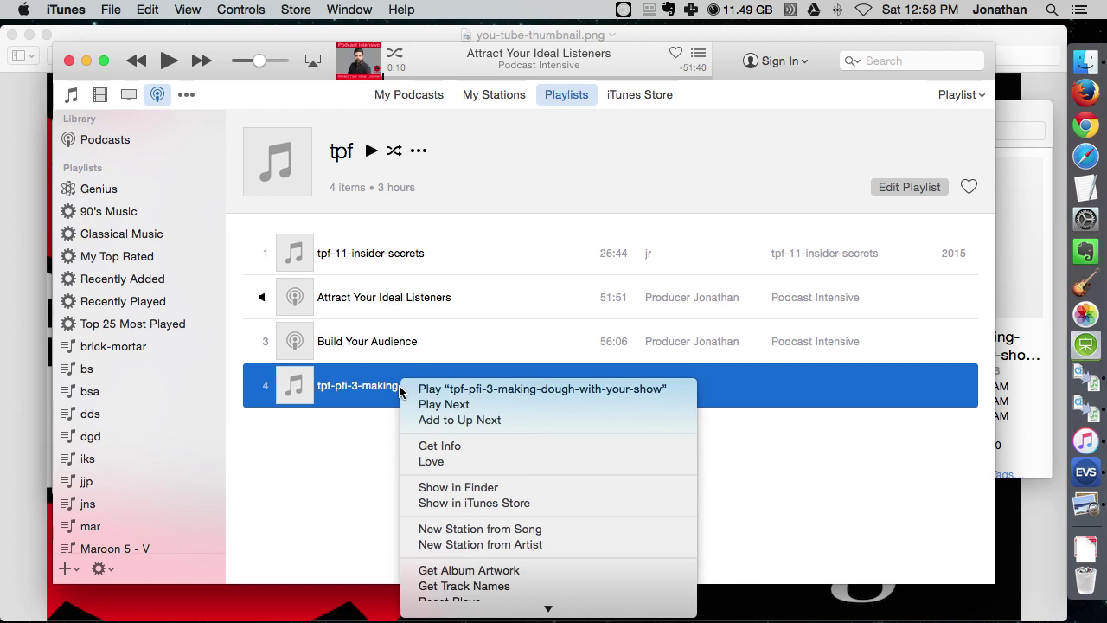
pyautogui.click(419, 450)
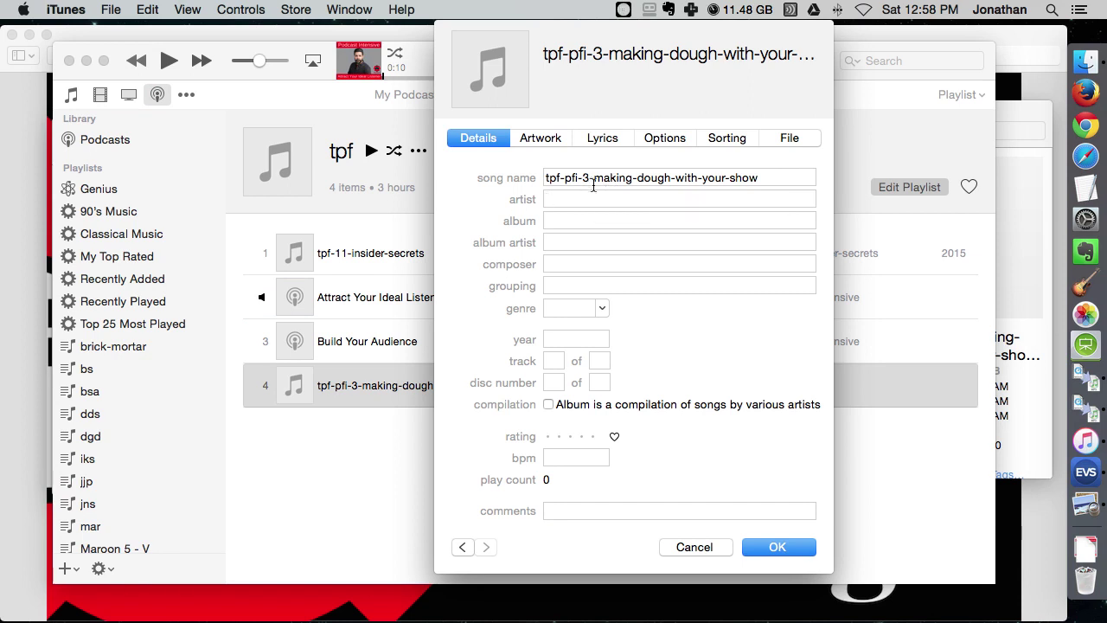
pyautogui.tripleClick(597, 181)
pyautogui.write('M')
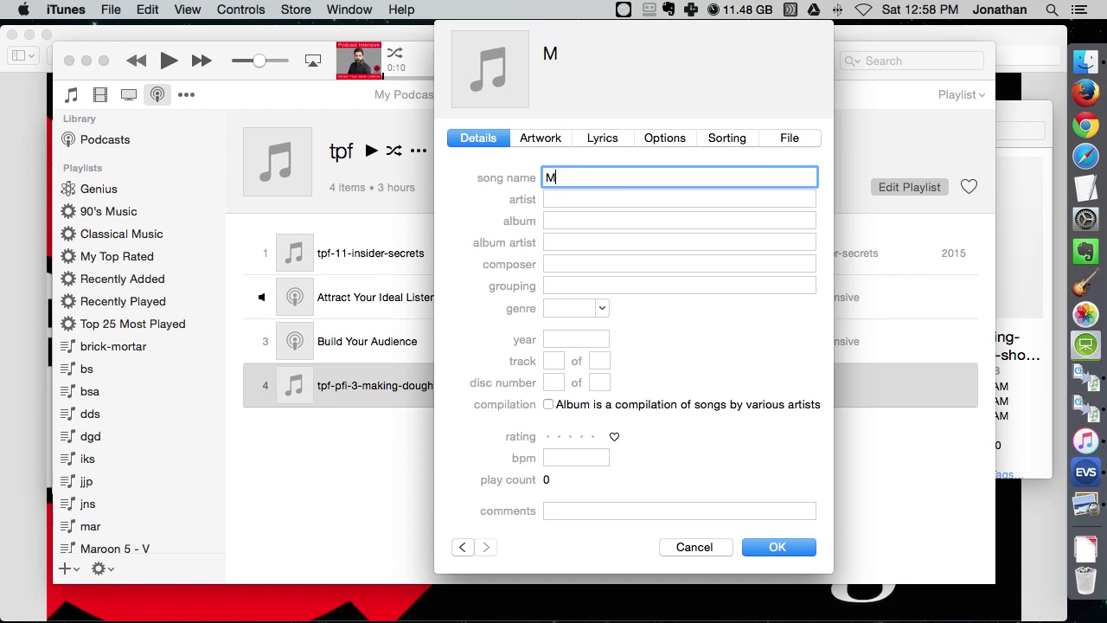
pyautogui.write('aking Dough ')
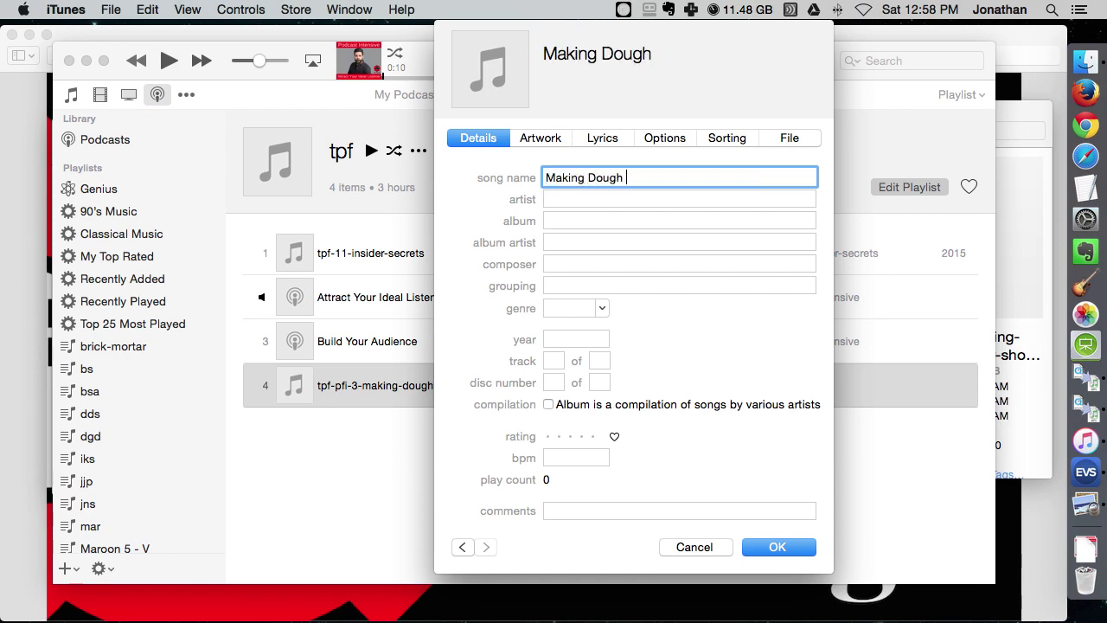
pyautogui.write('with Your Show')
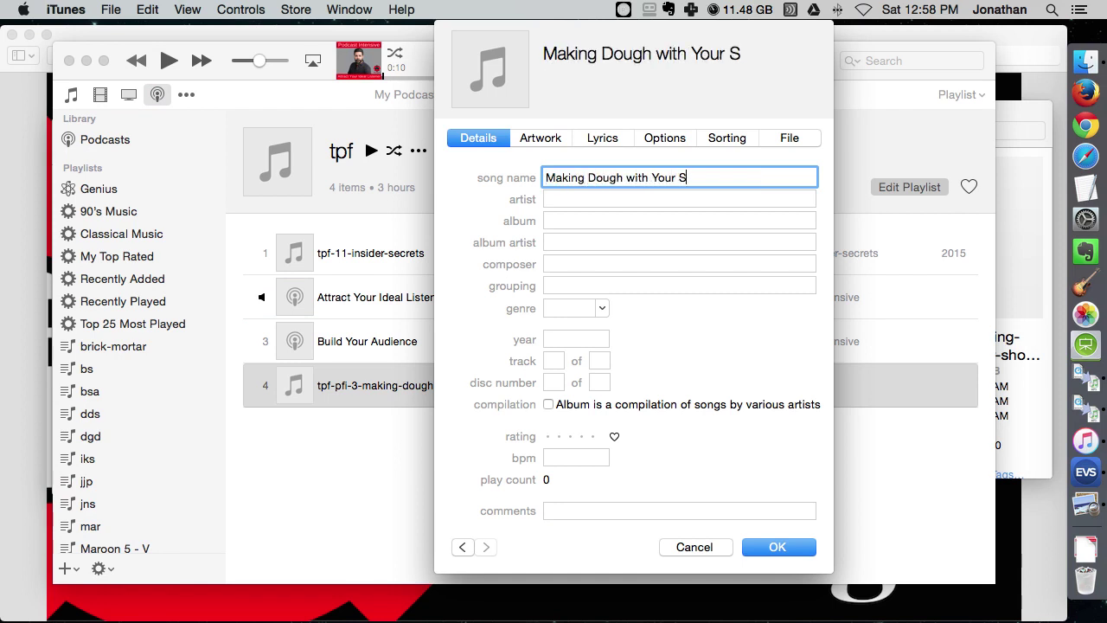
# Enter the producer's name as the artist and set the album to "Podcast Intensive"
pyautogui.click(587, 200)
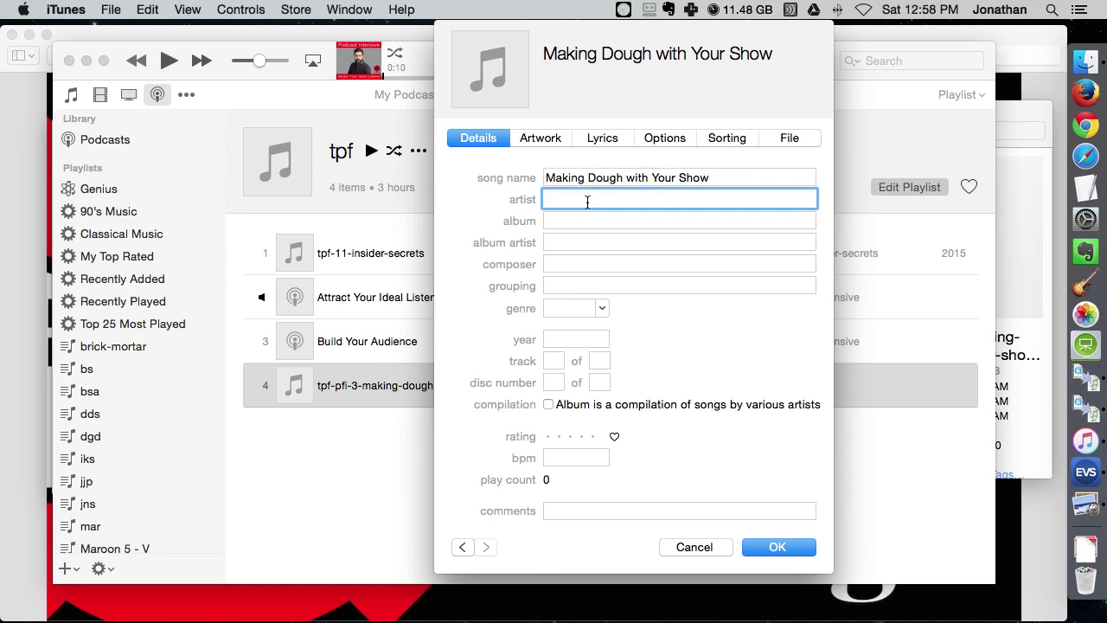
pyautogui.write('Producer Jonathan')
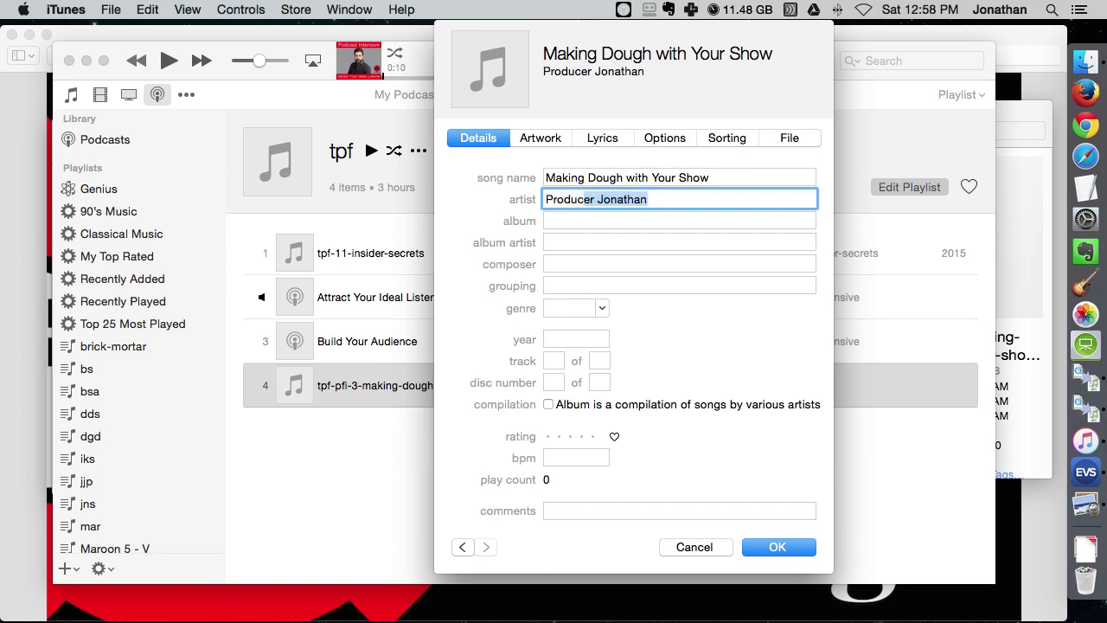
pyautogui.press('Right')
pyautogui.press('Tab')
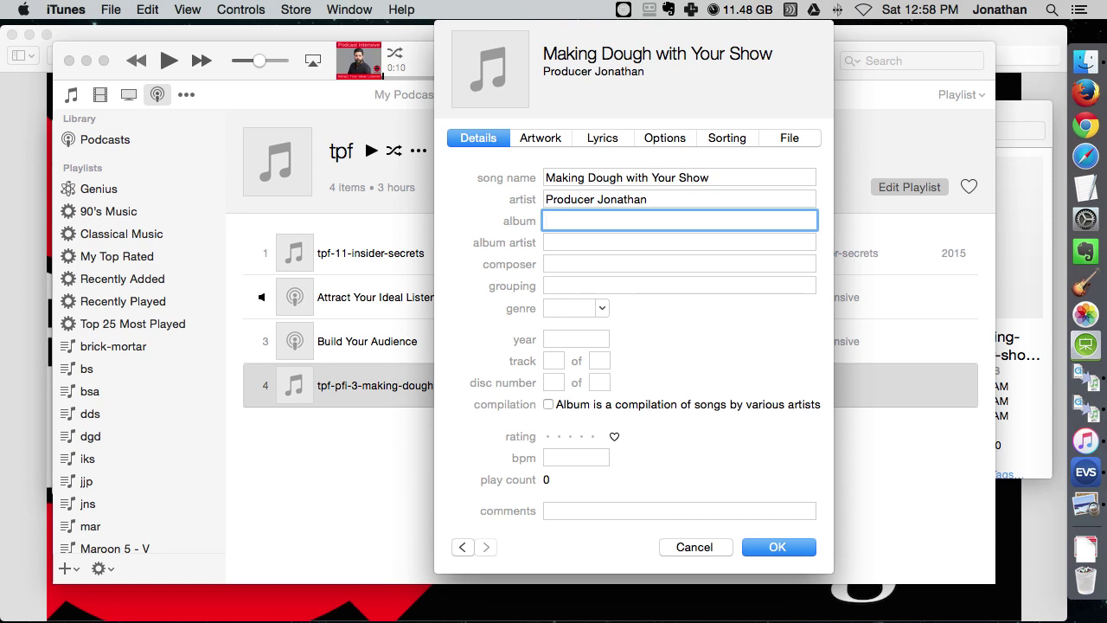
pyautogui.write('Po')
pyautogui.press('Right')
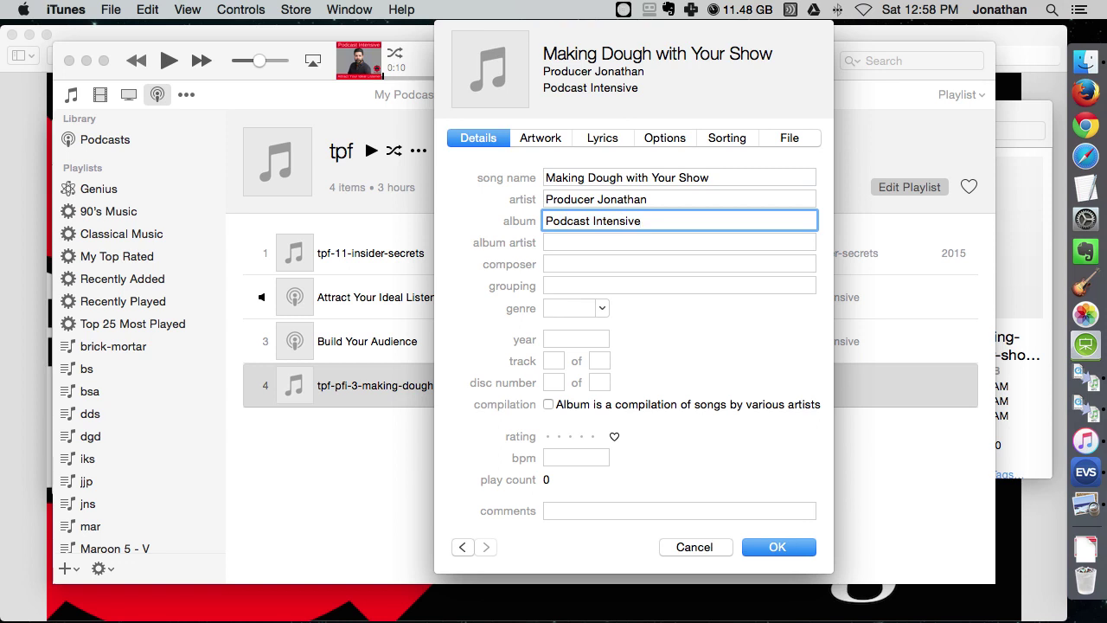
# Leave the album artist blank and set the composer to "The Podcast Factory"
pyautogui.press('Tab')
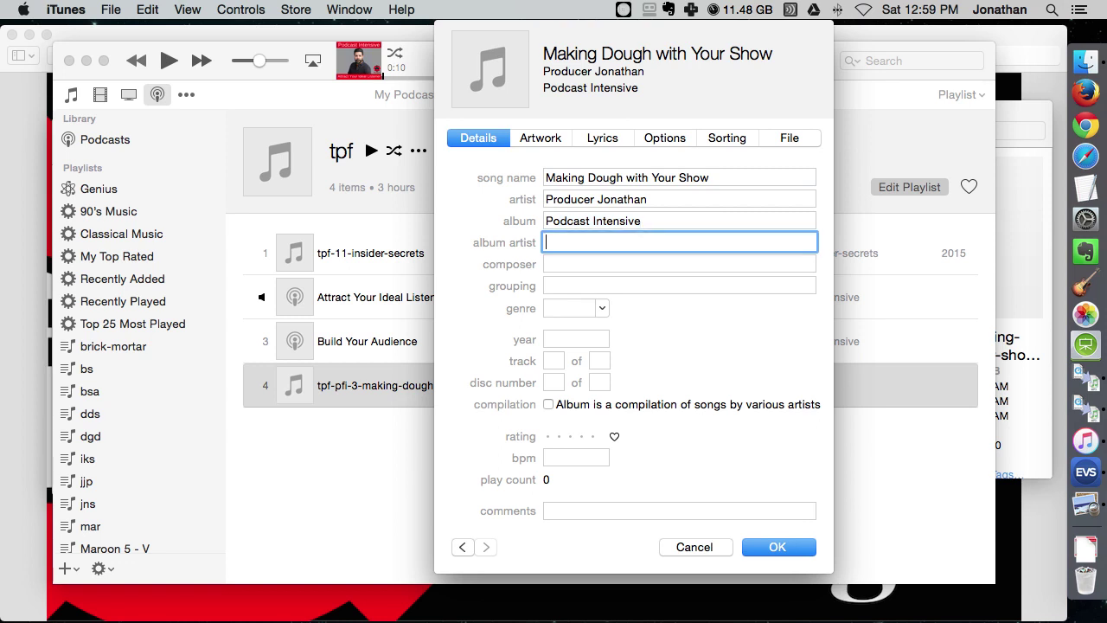
pyautogui.press('Tab')
pyautogui.write('T')
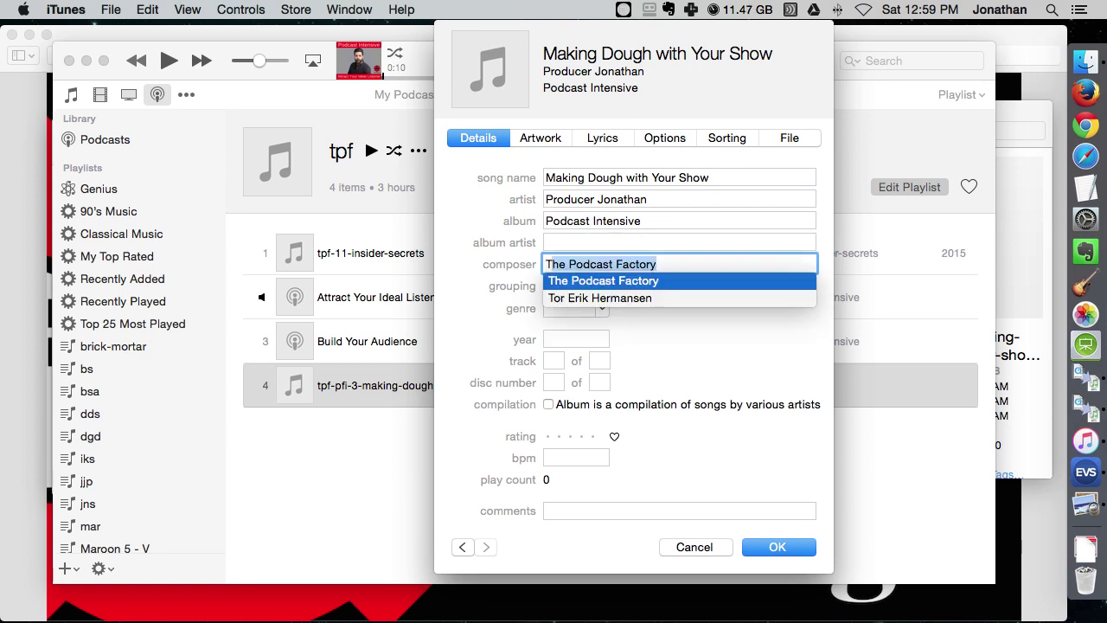
pyautogui.press('Right')
pyautogui.press('Tab')
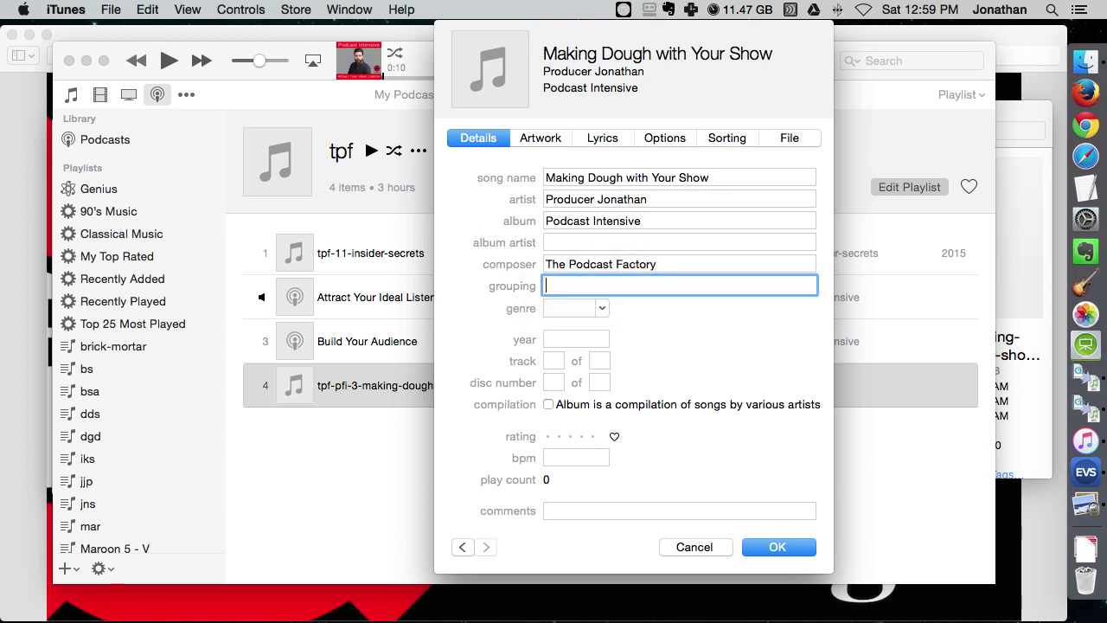
pyautogui.click(573, 307)
pyautogui.click(602, 308)
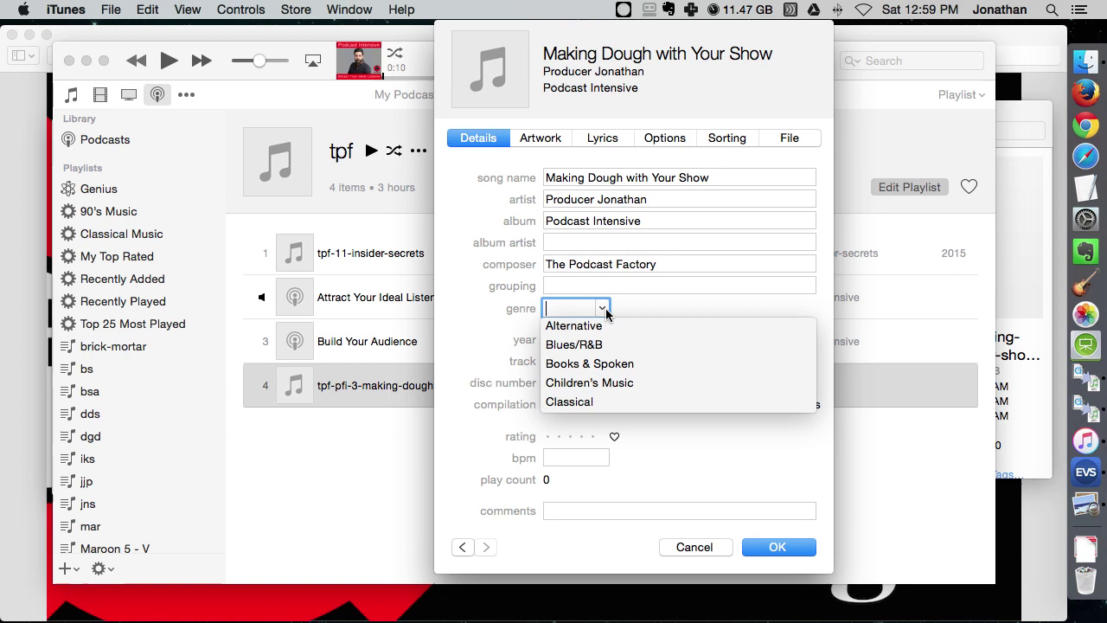
pyautogui.click(602, 308)
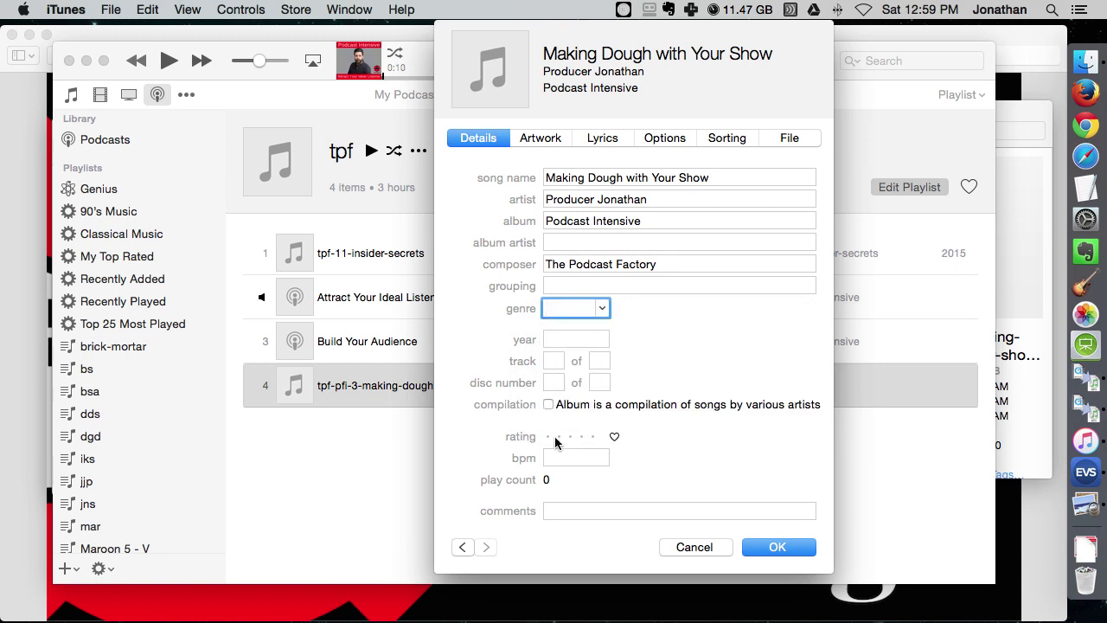
# Add tpf-pfi-3-cover.png from Downloads as the track's album artwork and return to its details
pyautogui.click(544, 142)
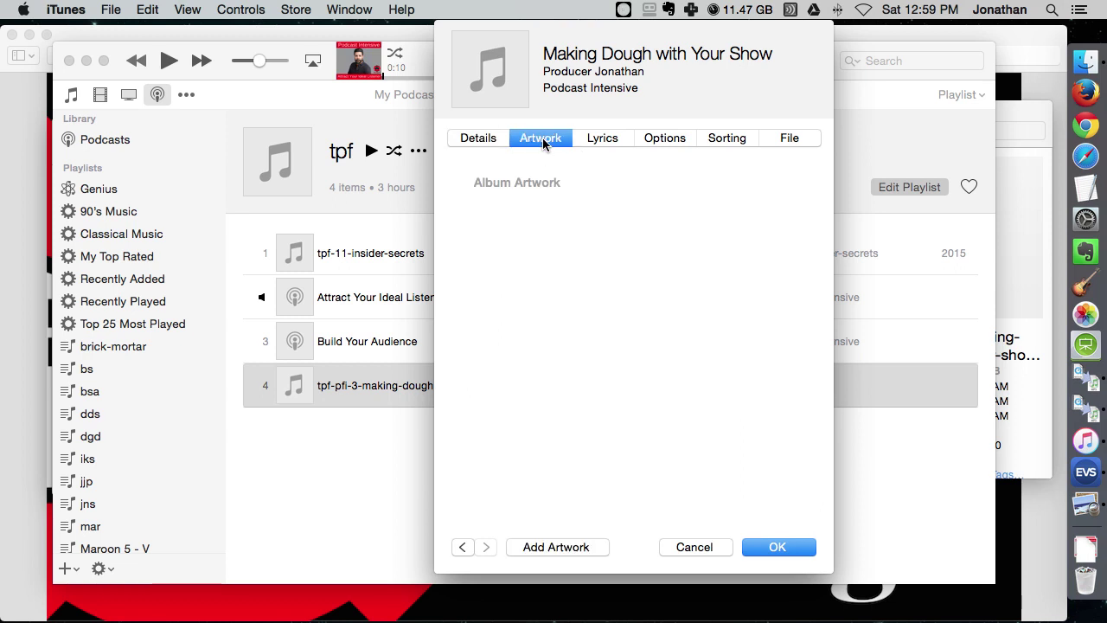
pyautogui.click(555, 547)
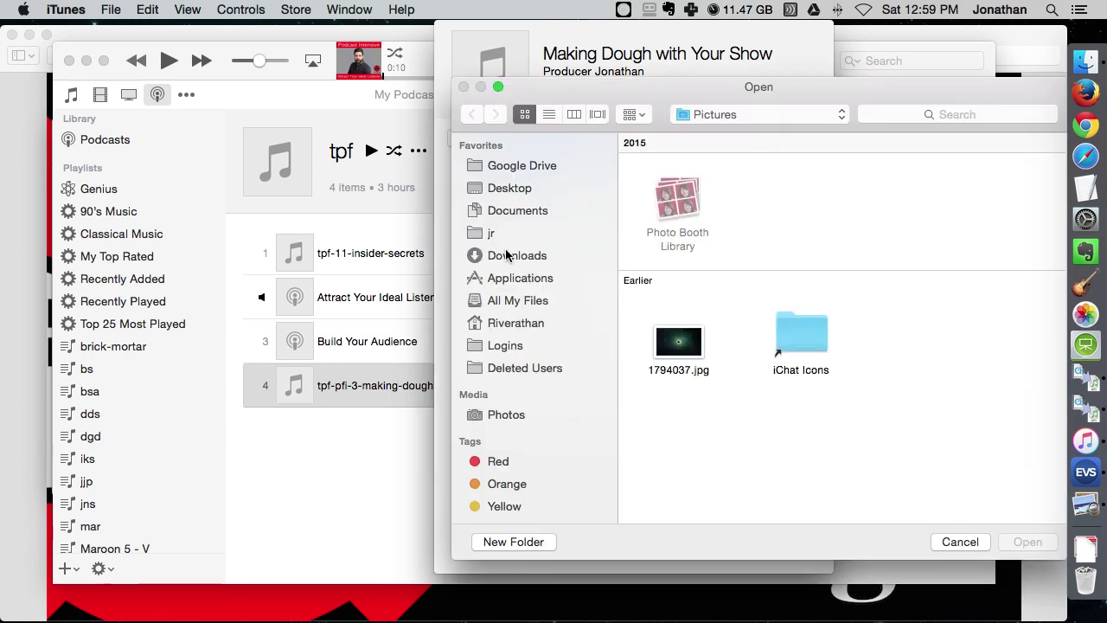
pyautogui.click(511, 261)
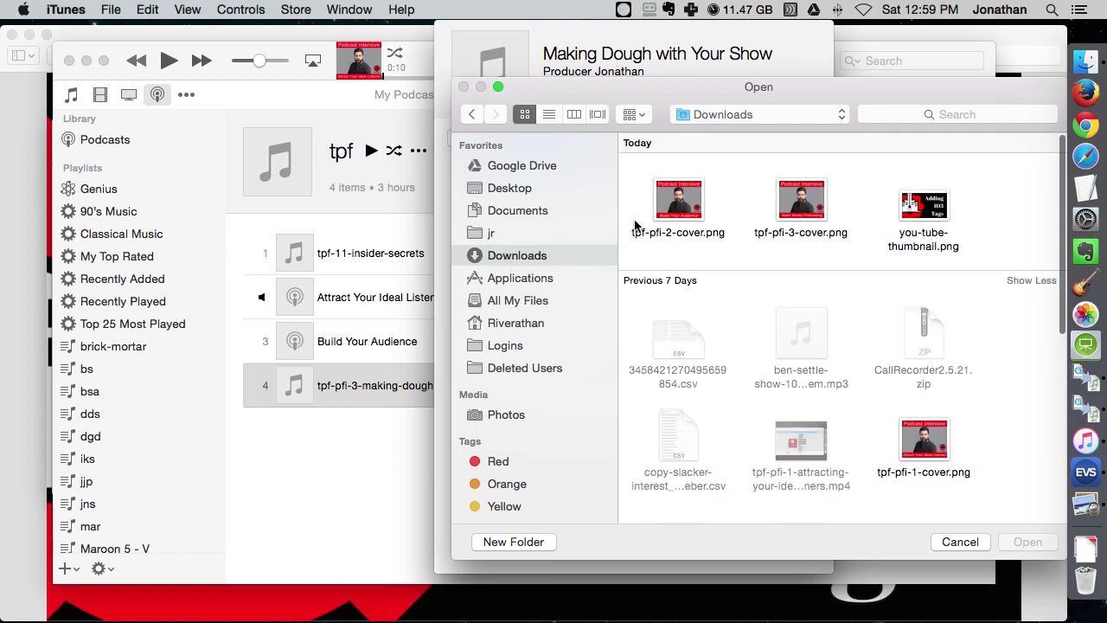
pyautogui.click(809, 202)
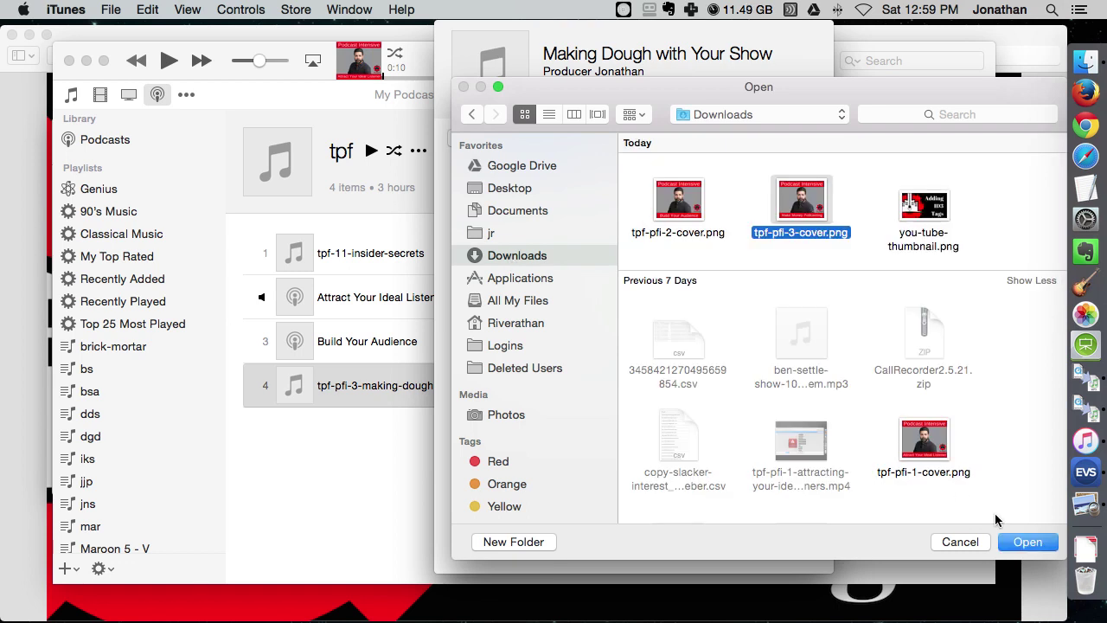
pyautogui.click(1021, 542)
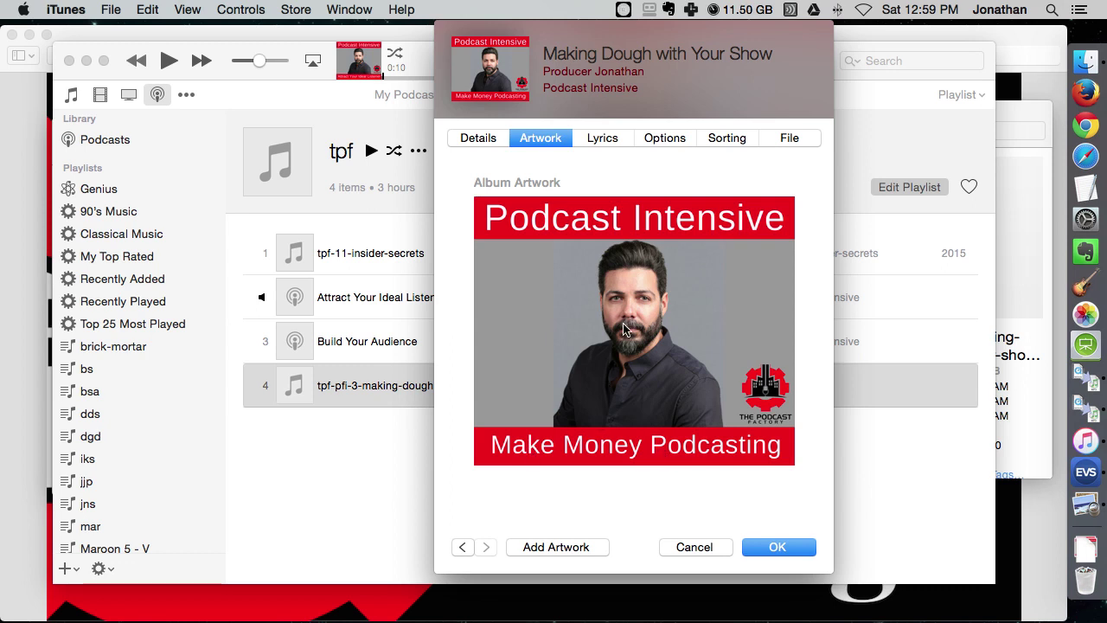
pyautogui.click(473, 141)
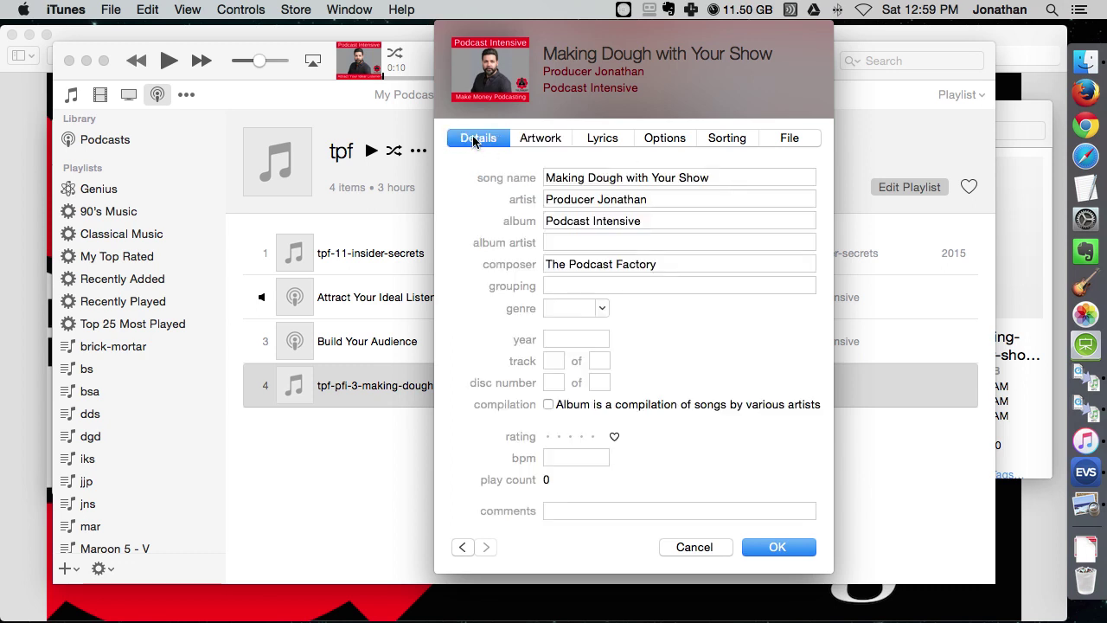
# Change the track's song name to "Making Money Podcasting"
pyautogui.moveTo(711, 178); pyautogui.dragTo(589, 177)
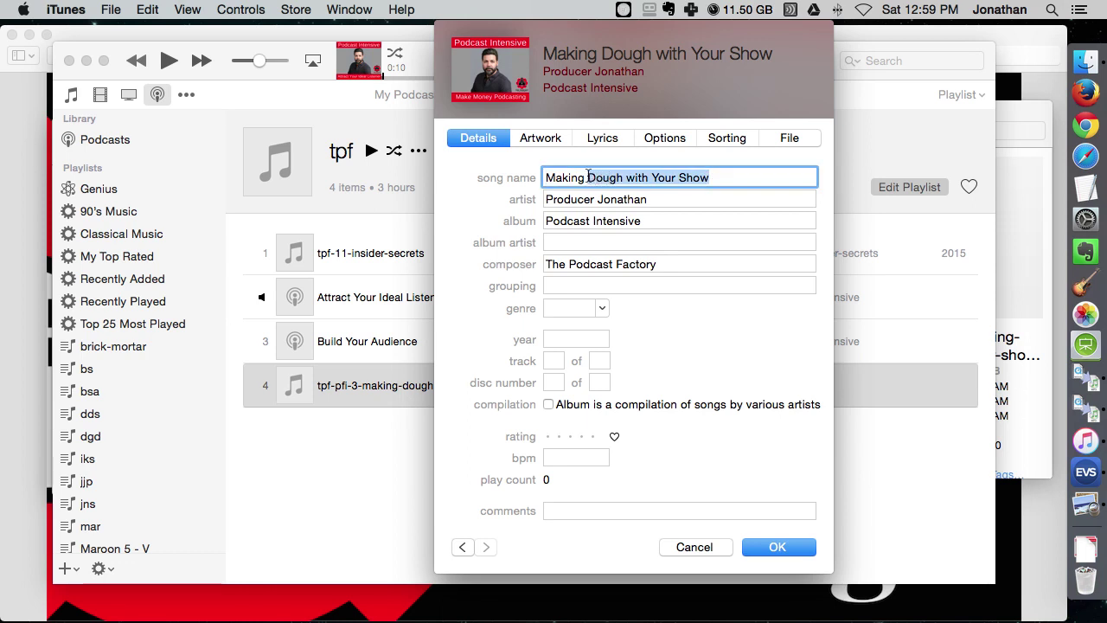
pyautogui.press('BackSpace')
pyautogui.write('Money ')
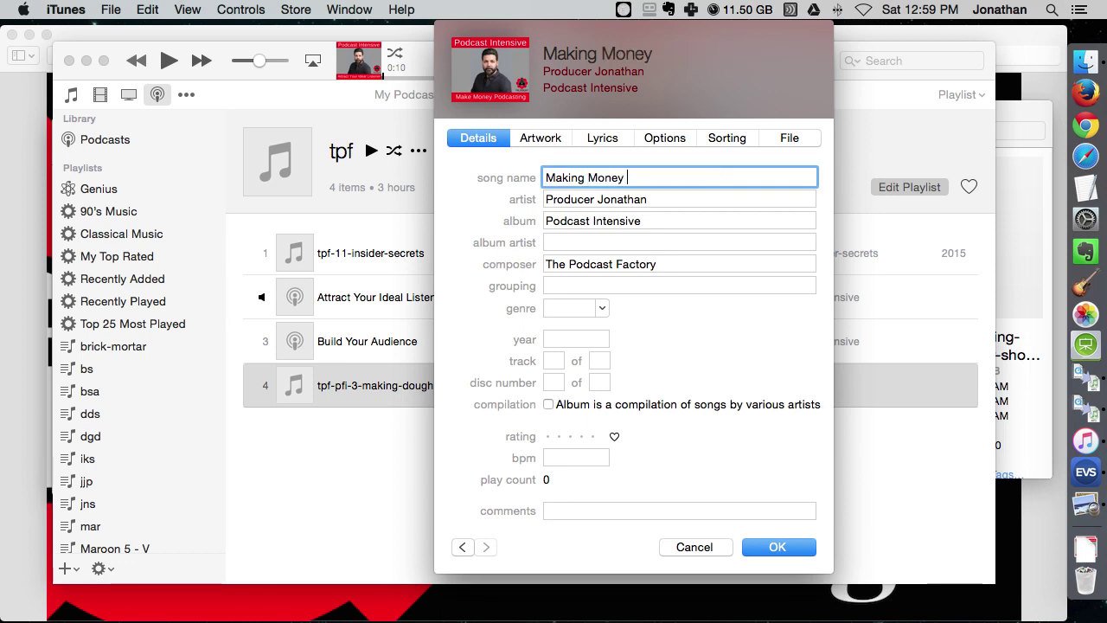
pyautogui.write('Podcasting')
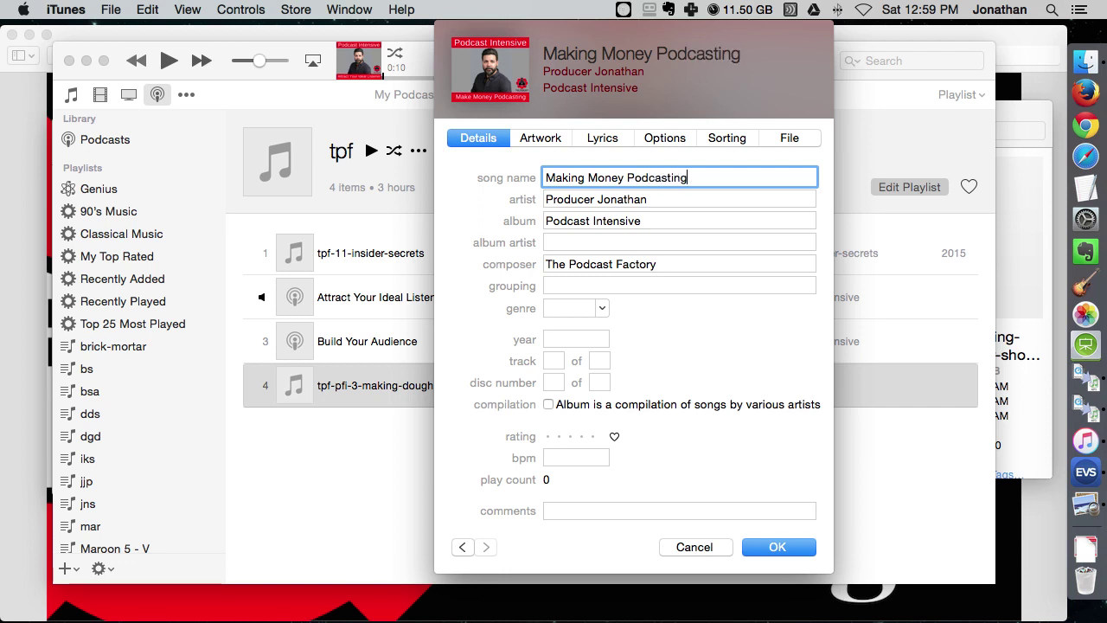
# Set the track's media kind to Podcast and enable remembering the playback position
pyautogui.click(545, 144)
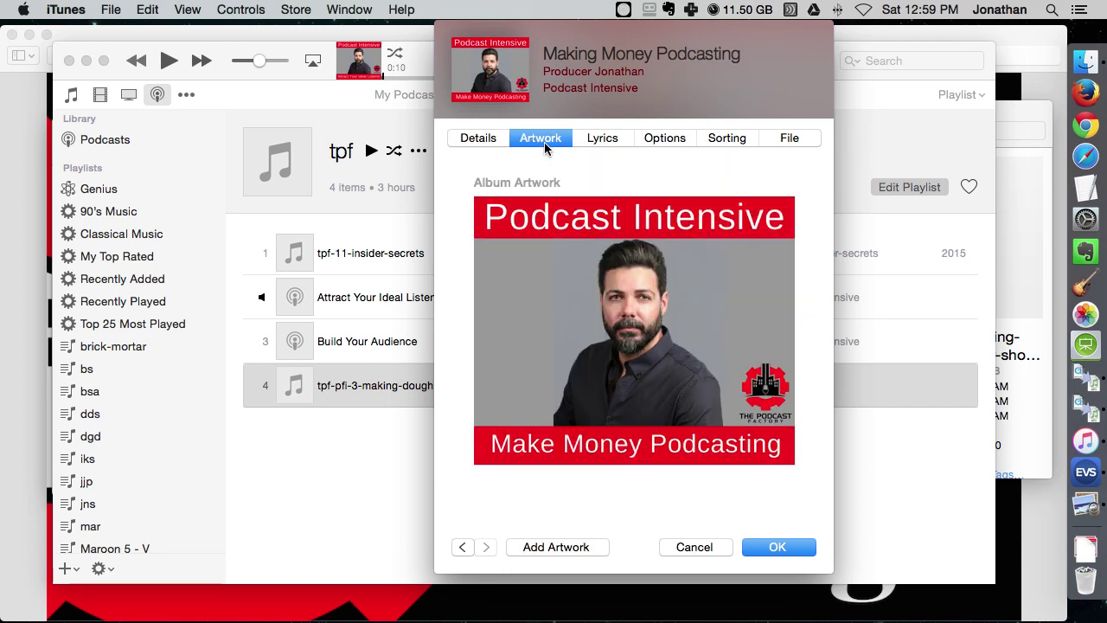
pyautogui.click(603, 143)
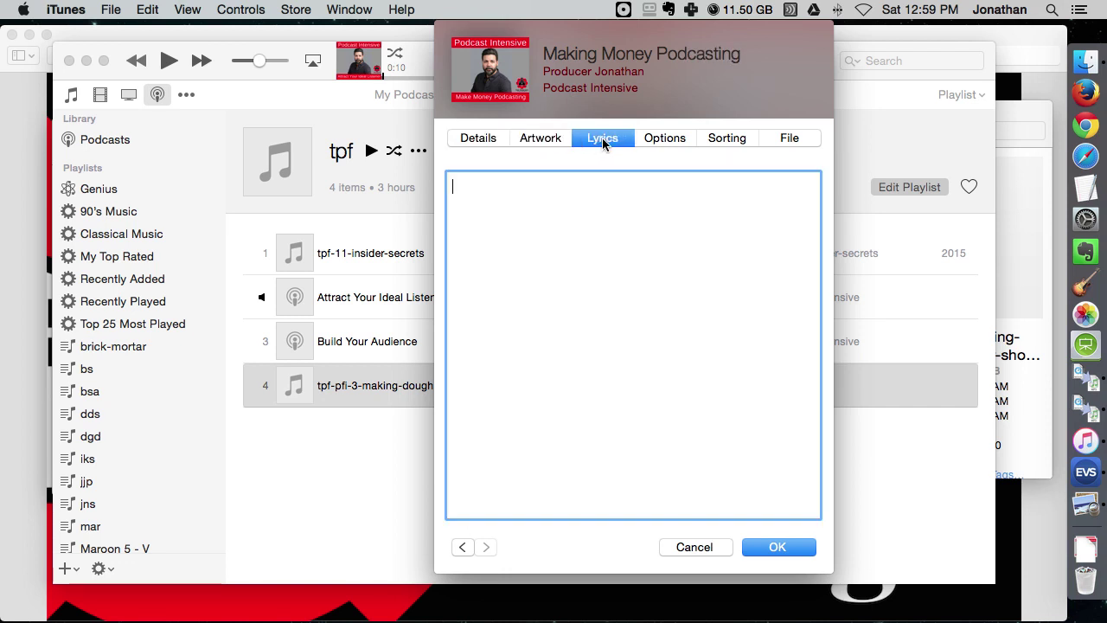
pyautogui.click(654, 140)
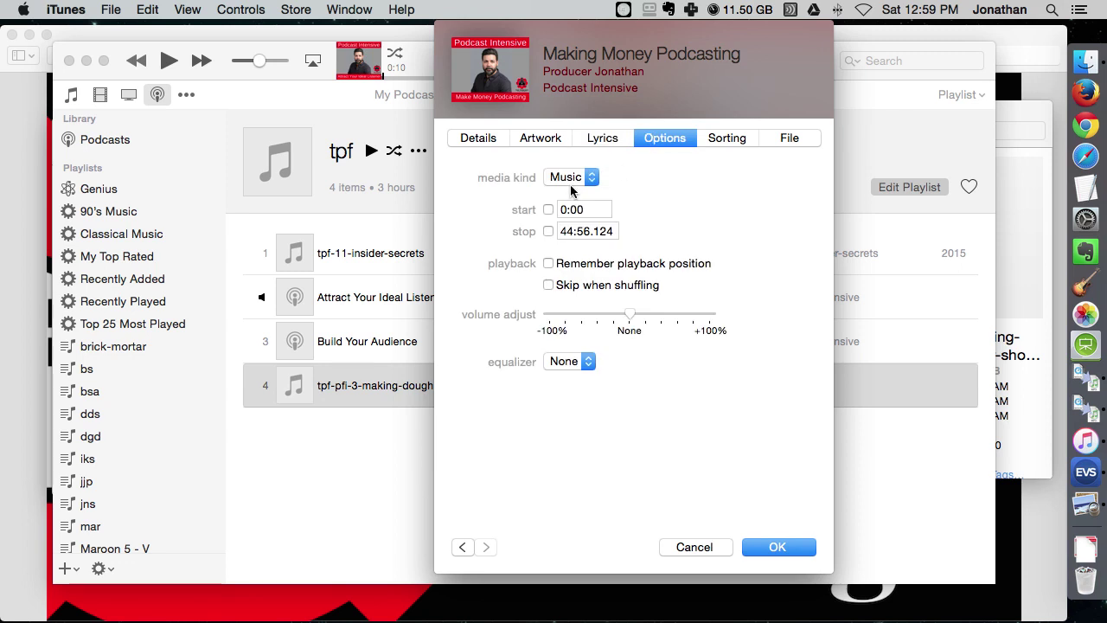
pyautogui.click(571, 182)
pyautogui.click(571, 192)
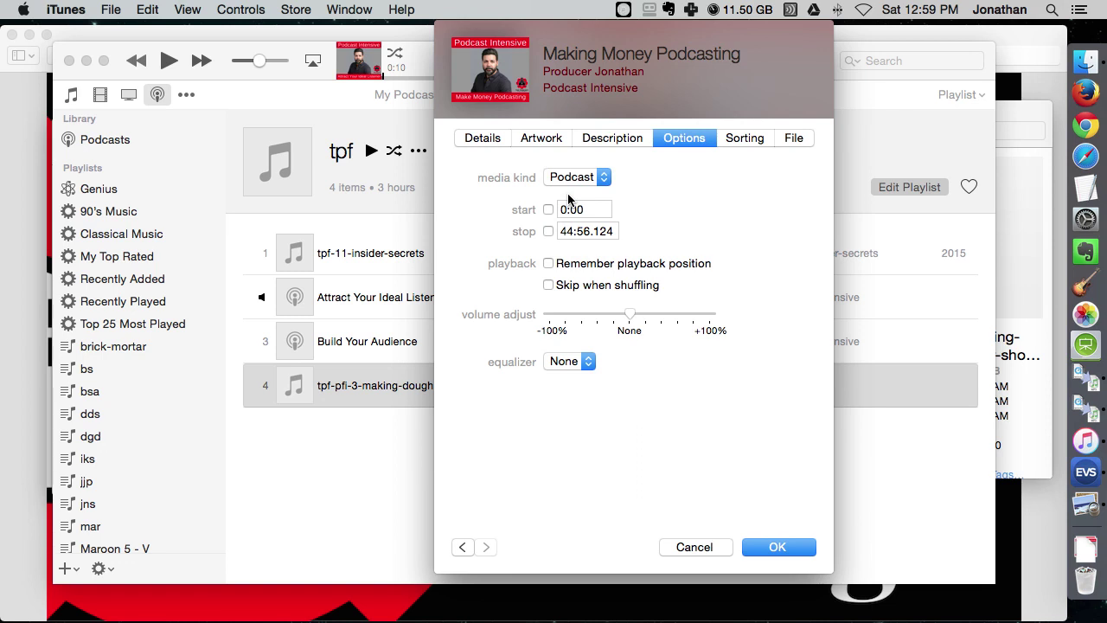
pyautogui.click(548, 264)
# Review the track's sorting and file information and save the tag changes
pyautogui.click(749, 142)
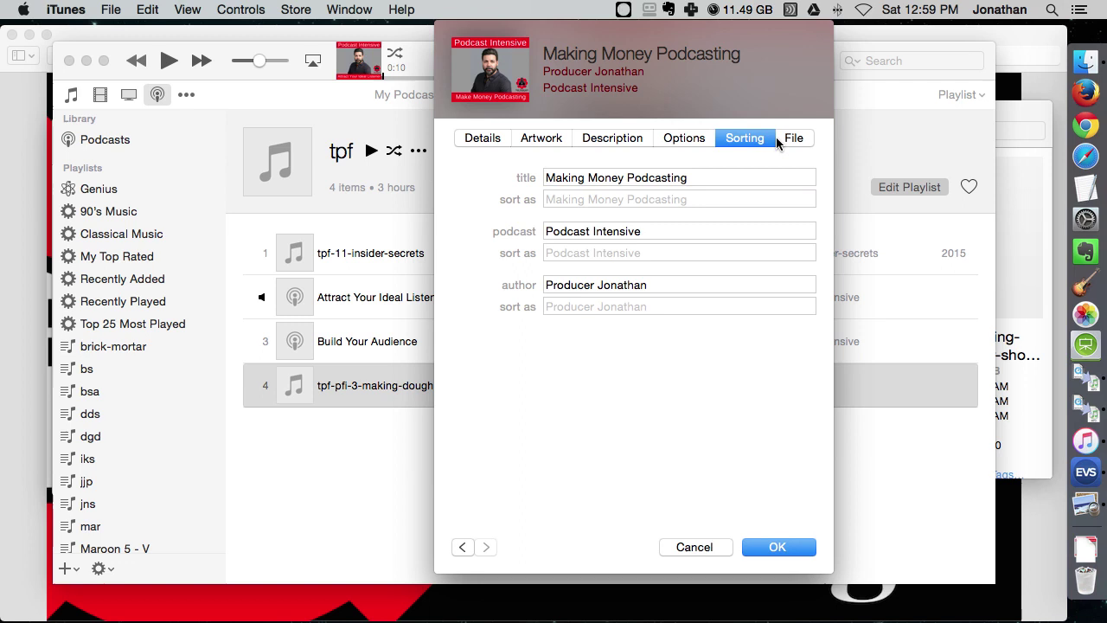
pyautogui.click(793, 142)
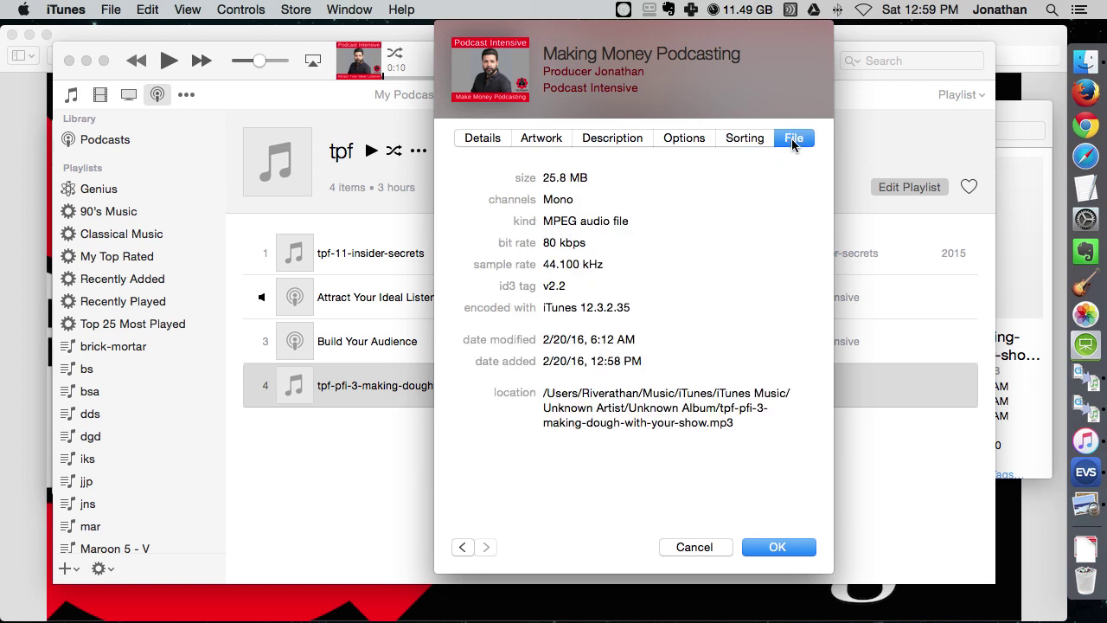
pyautogui.click(773, 546)
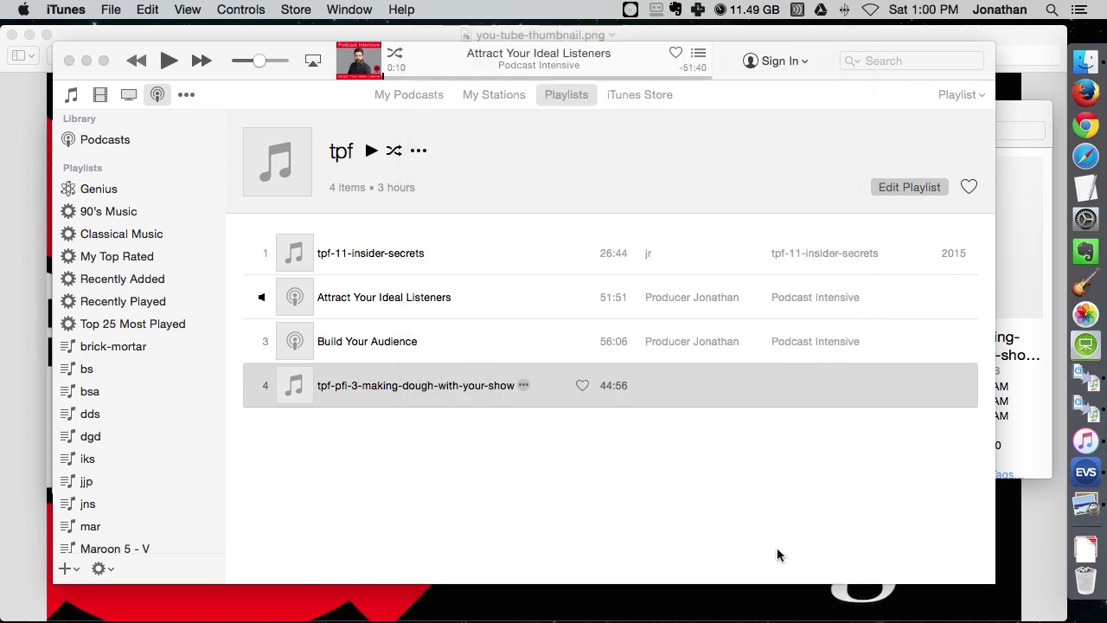
# Reveal the Making Money Podcasting track's file in Finder and move it into the tpr-pfi folder
pyautogui.click(1010, 127)
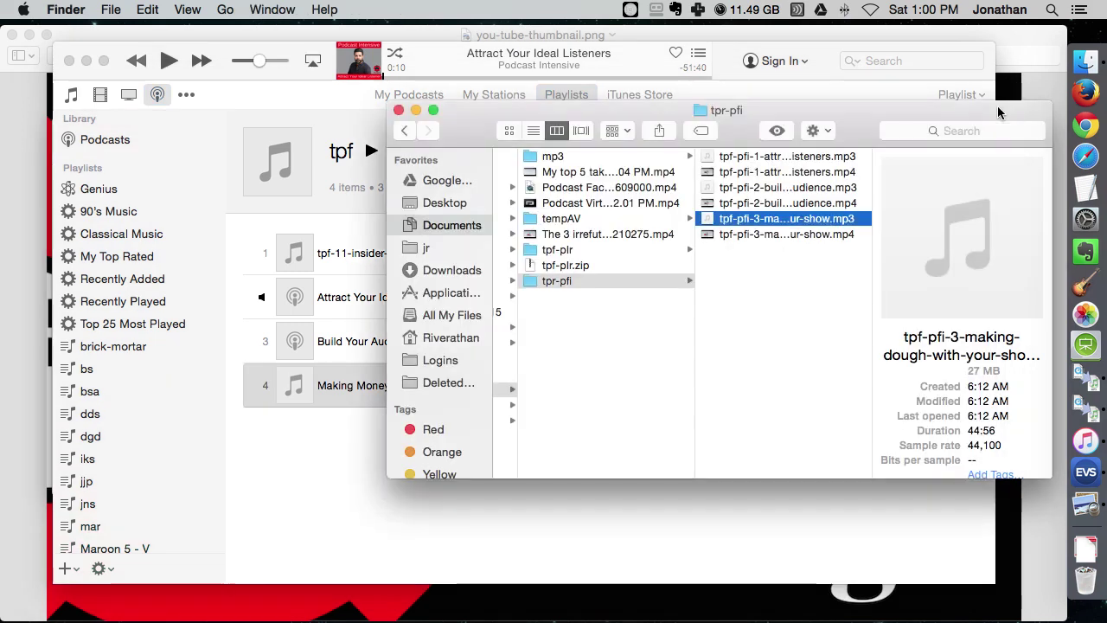
pyautogui.click(333, 385)
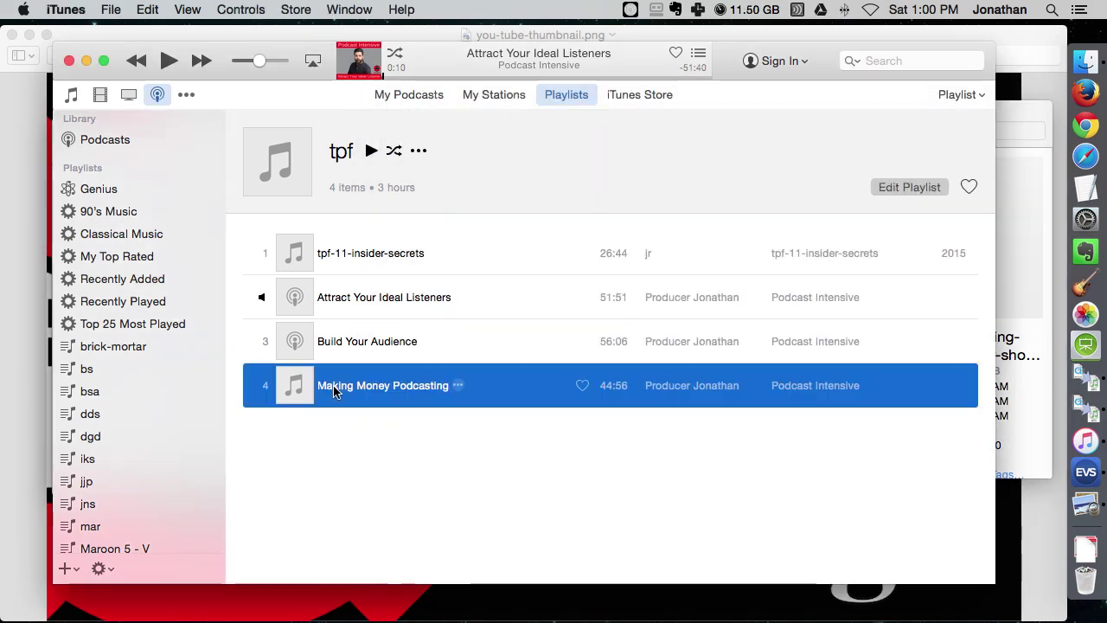
pyautogui.rightClick(333, 385)
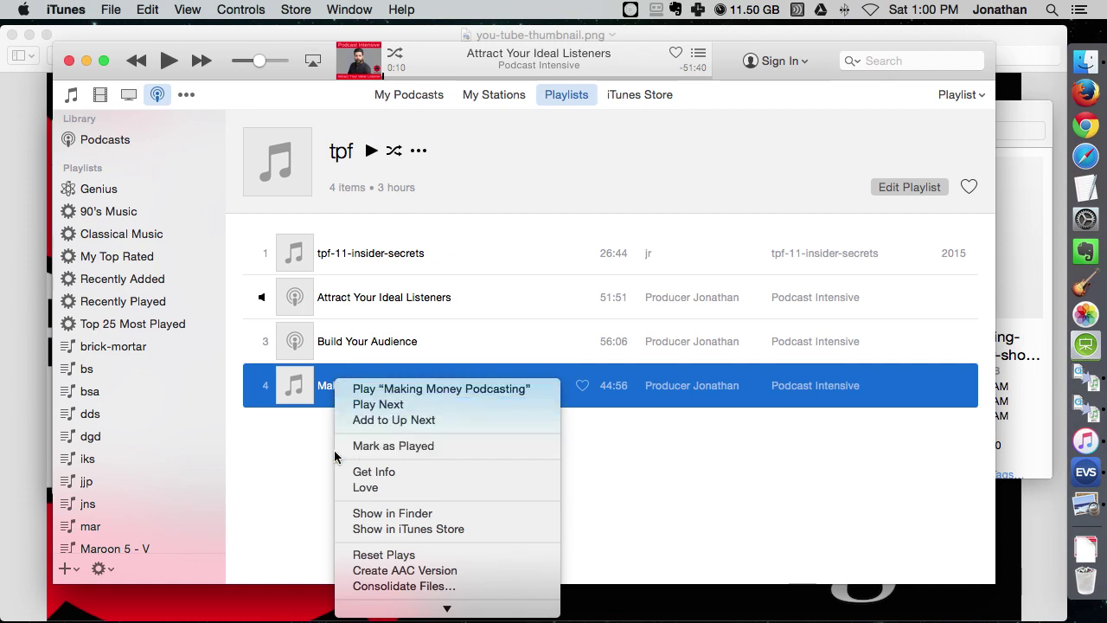
pyautogui.click(372, 516)
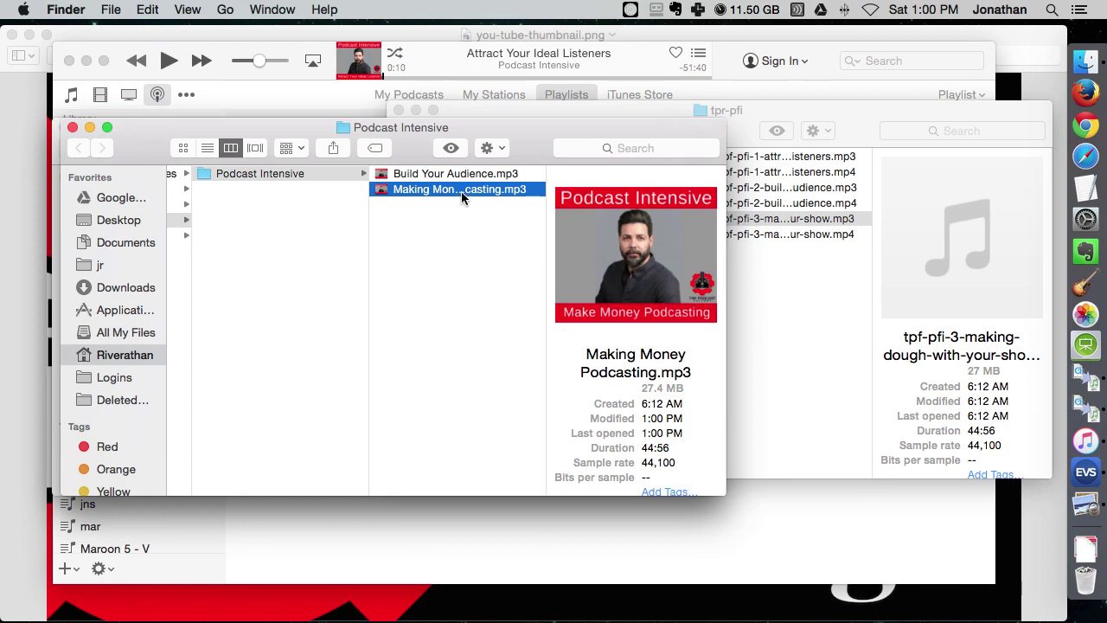
pyautogui.moveTo(458, 190); pyautogui.dragTo(794, 302)
pyautogui.click(783, 298)
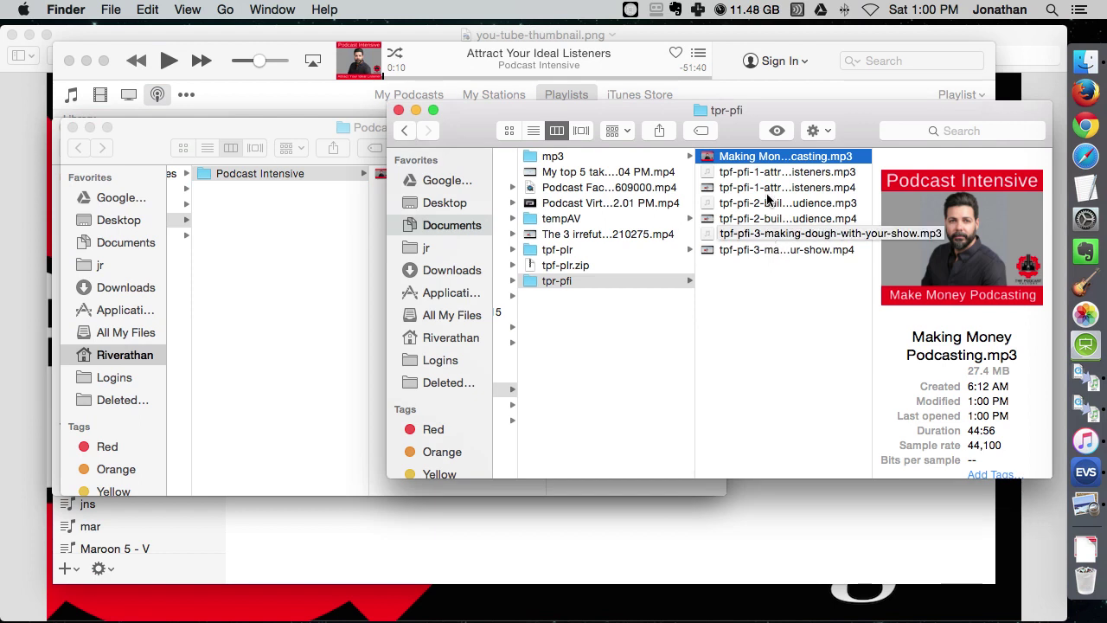
# Compare the previews of the original tpf-pfi-3-making-dough-with-your-show.mp3 and the tagged Making Money Podcasting.mp3
pyautogui.click(769, 236)
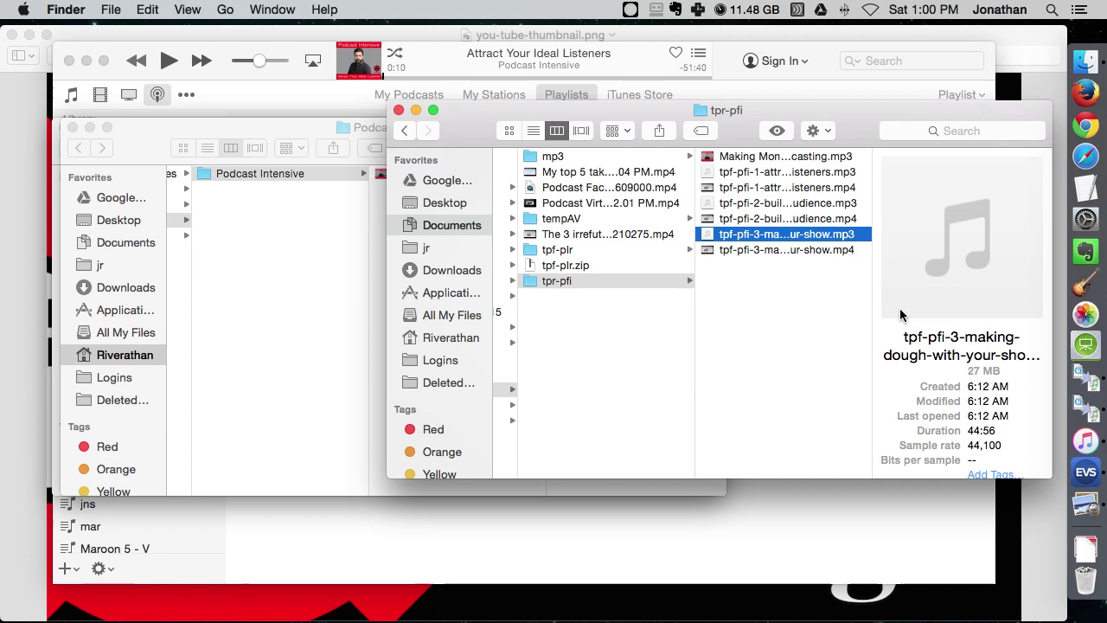
pyautogui.click(800, 158)
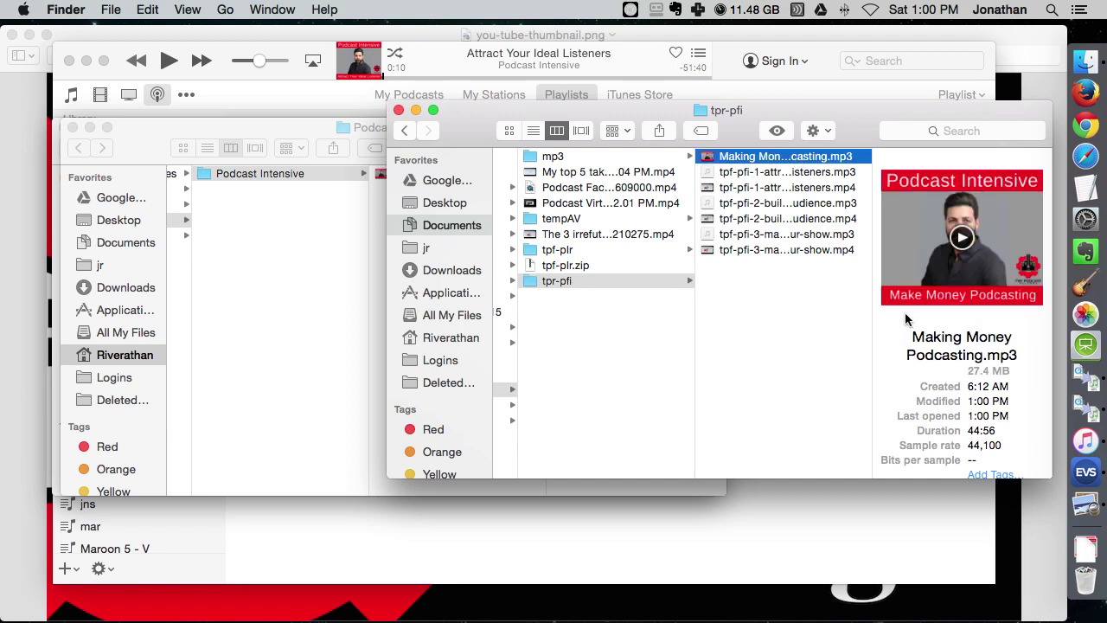
pyautogui.moveTo(926, 237)
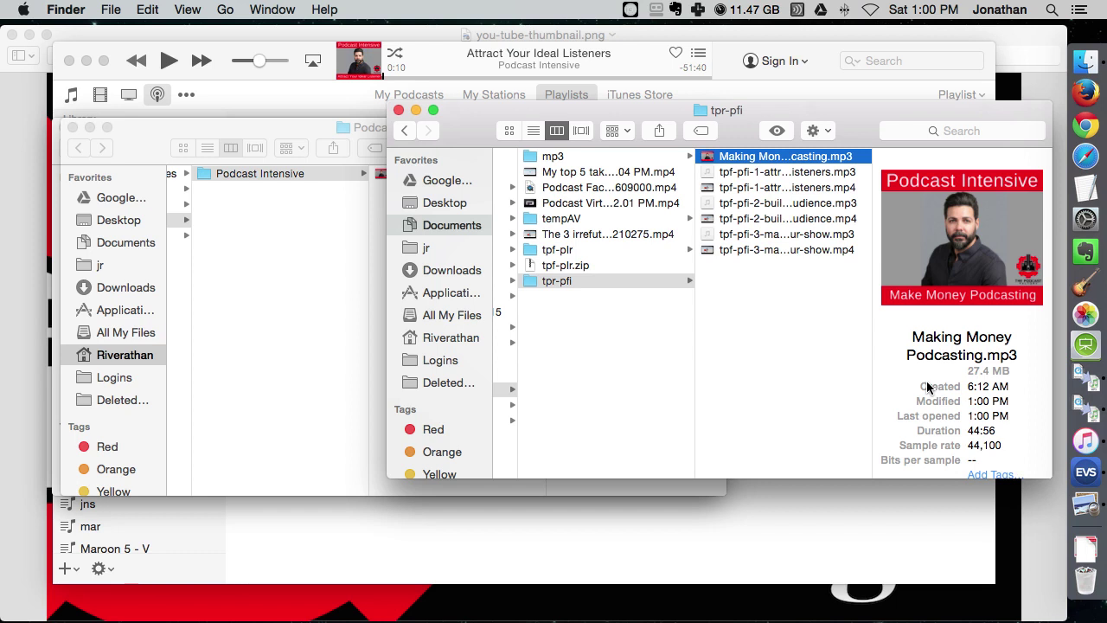
pyautogui.moveTo(395, 618)
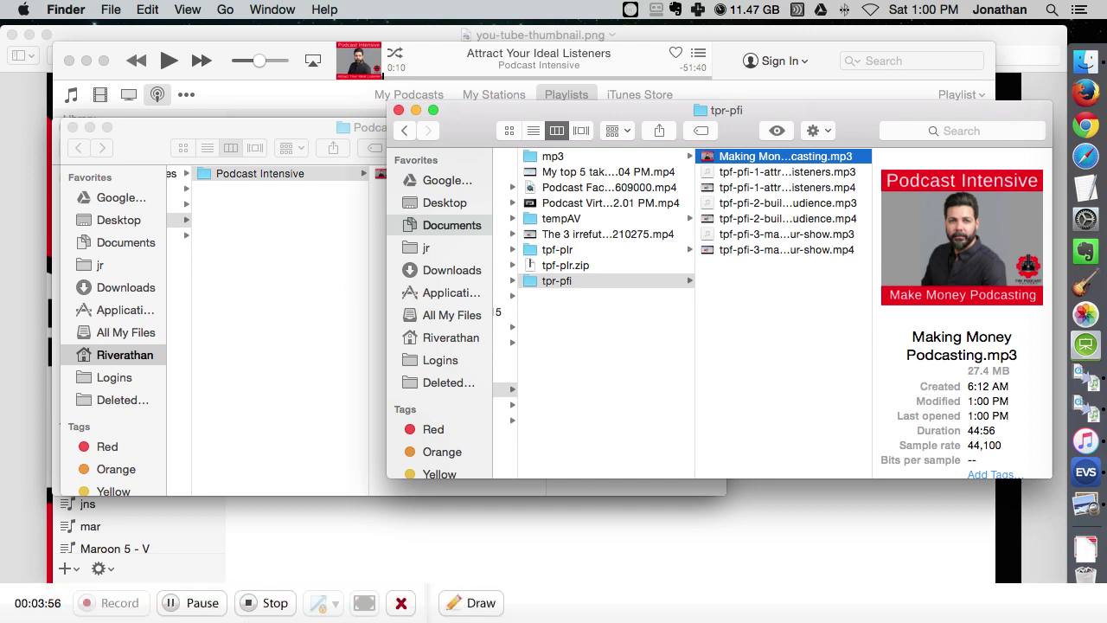